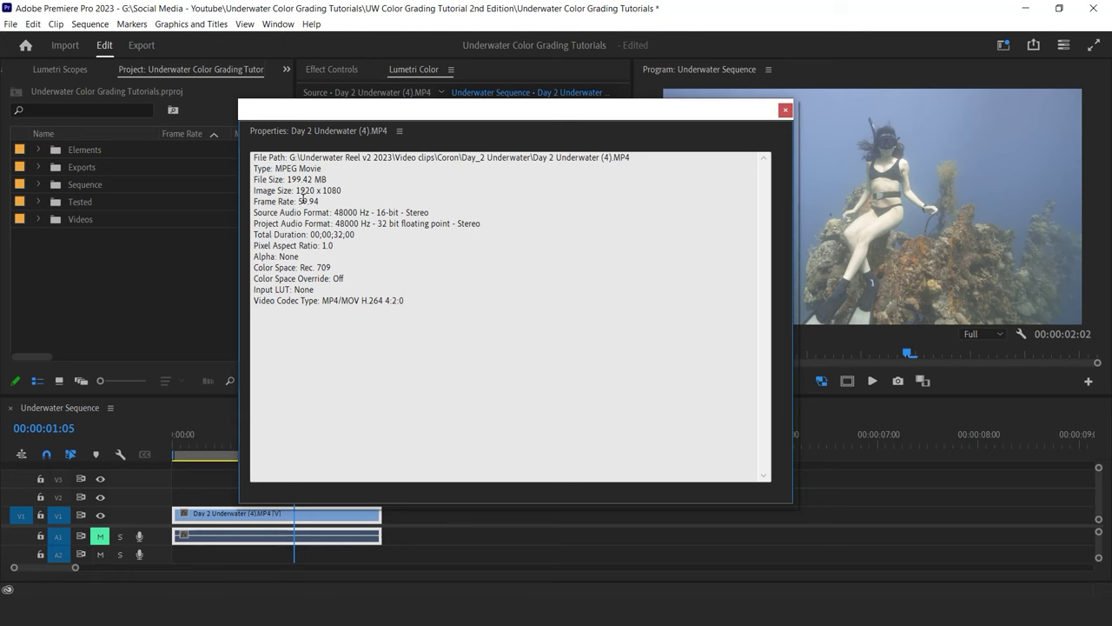
Step: Close the clip's properties and set the underwater clip's speed to 40%
left_click(786, 111)
right_click(311, 530)
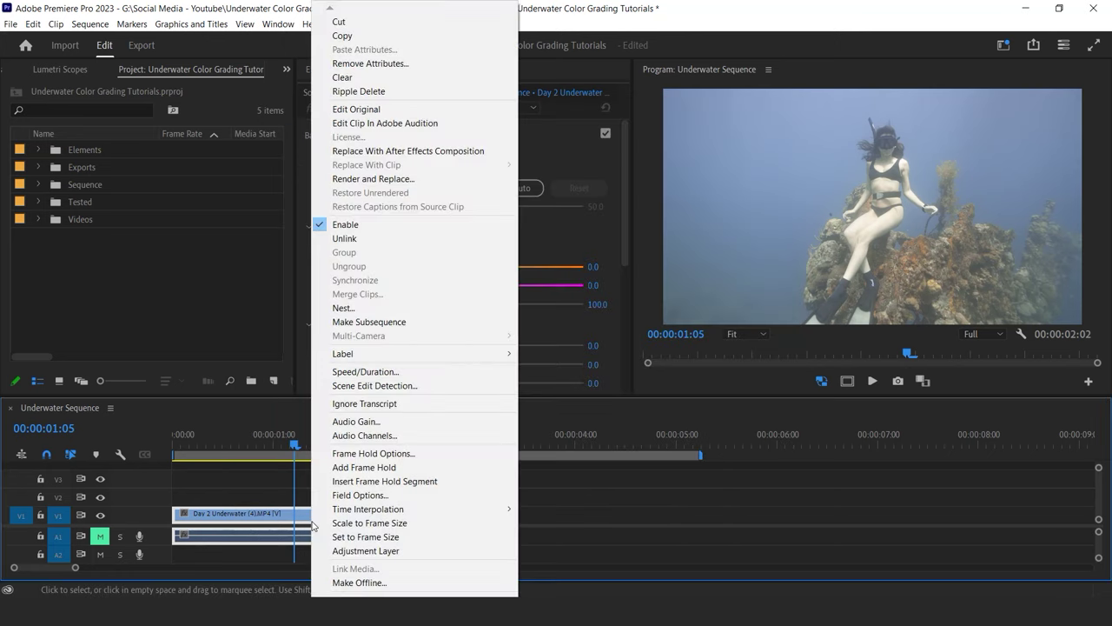
left_click(374, 372)
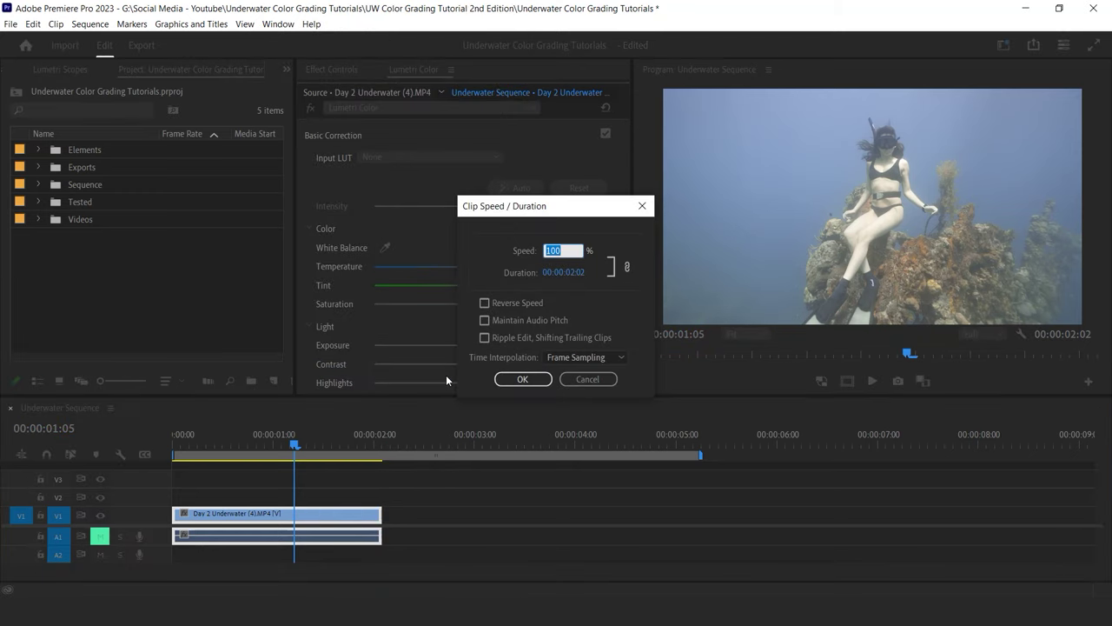
type("40")
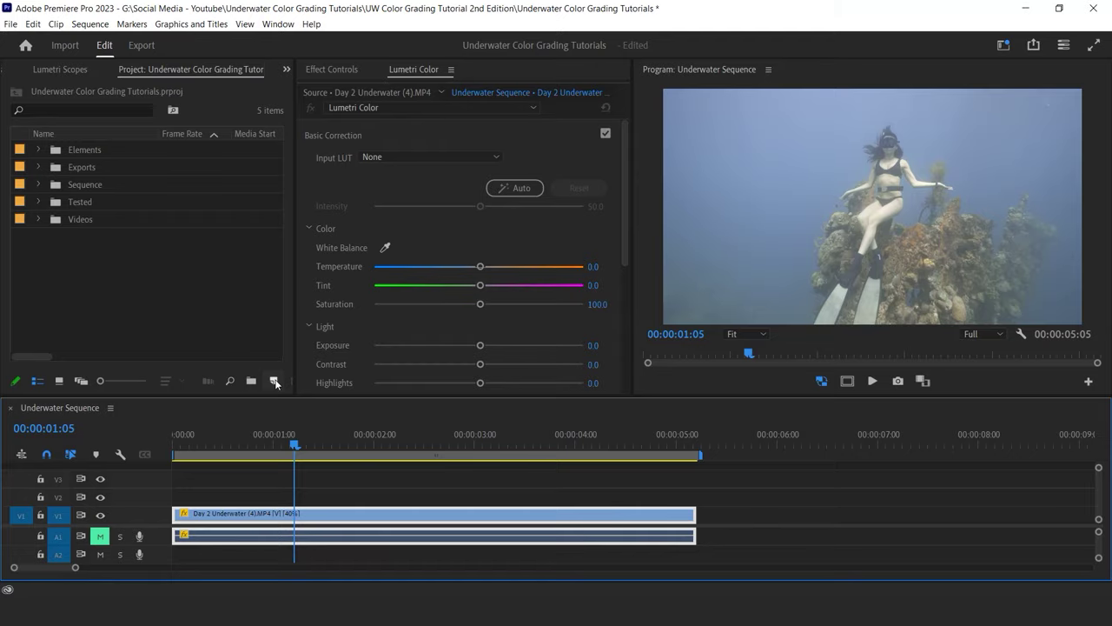
Step: Create a 1920 x 1080 adjustment layer at 23.976 fps and place it on track V2, covering the clip's full length
left_click(275, 381)
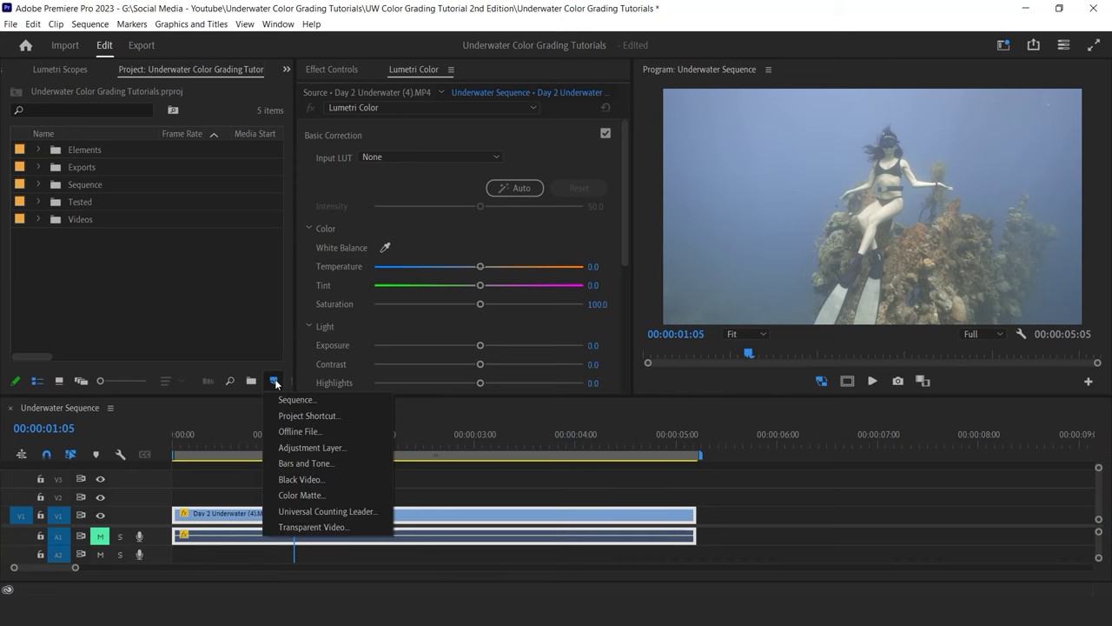
left_click(298, 446)
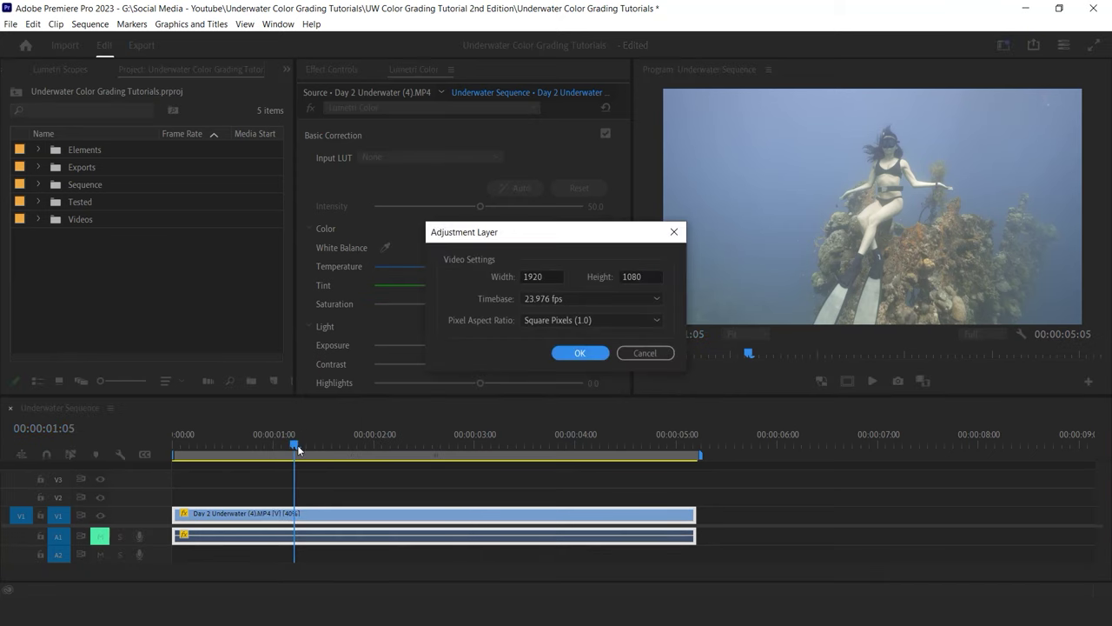
left_click(581, 353)
left_click_drag(72, 165, 179, 495)
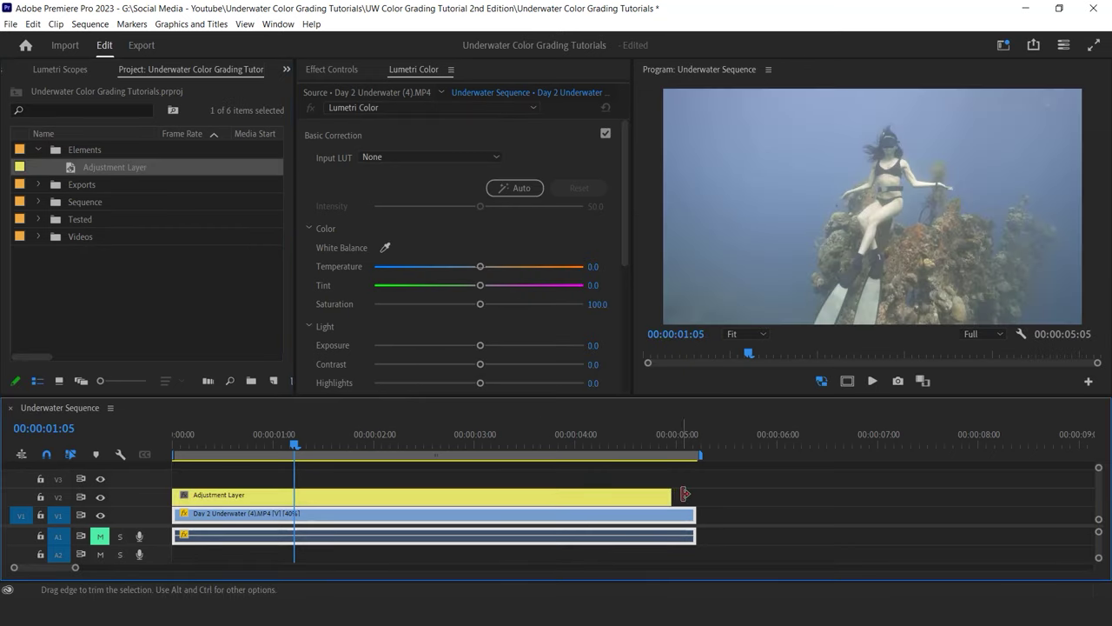
left_click_drag(672, 495, 696, 496)
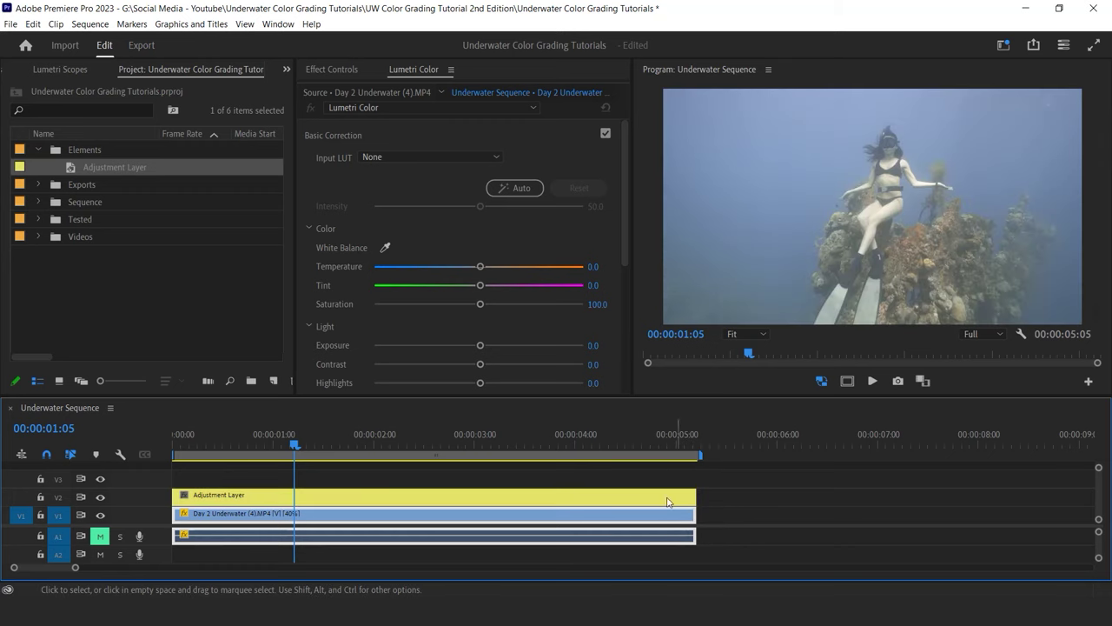
Step: Select the adjustment layer in the timeline and display the Lumetri Scopes
left_click(489, 497)
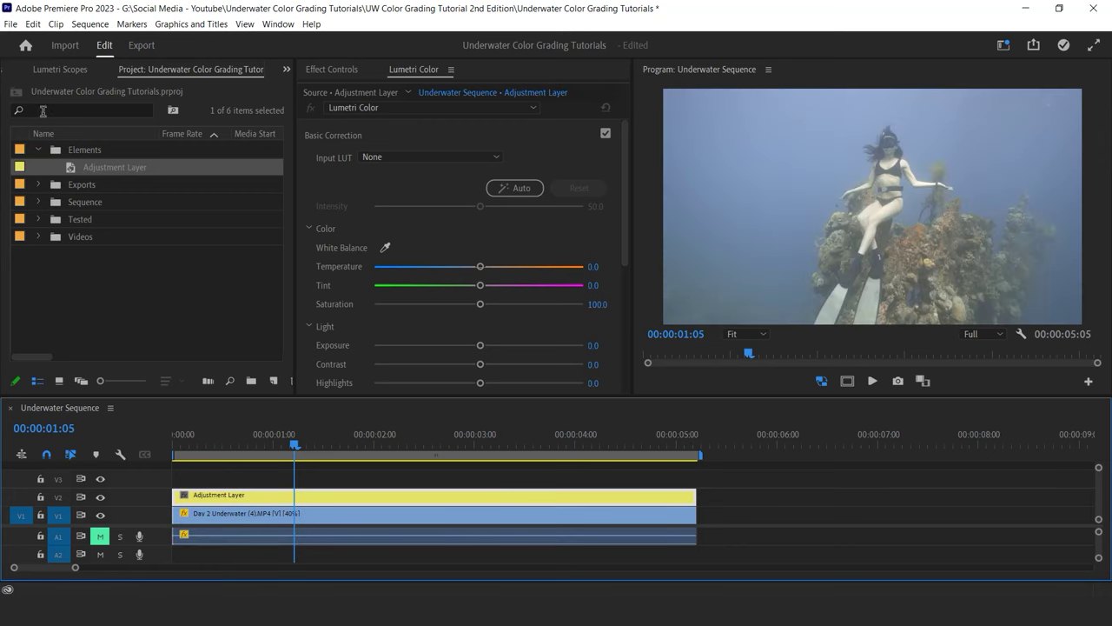
left_click(38, 149)
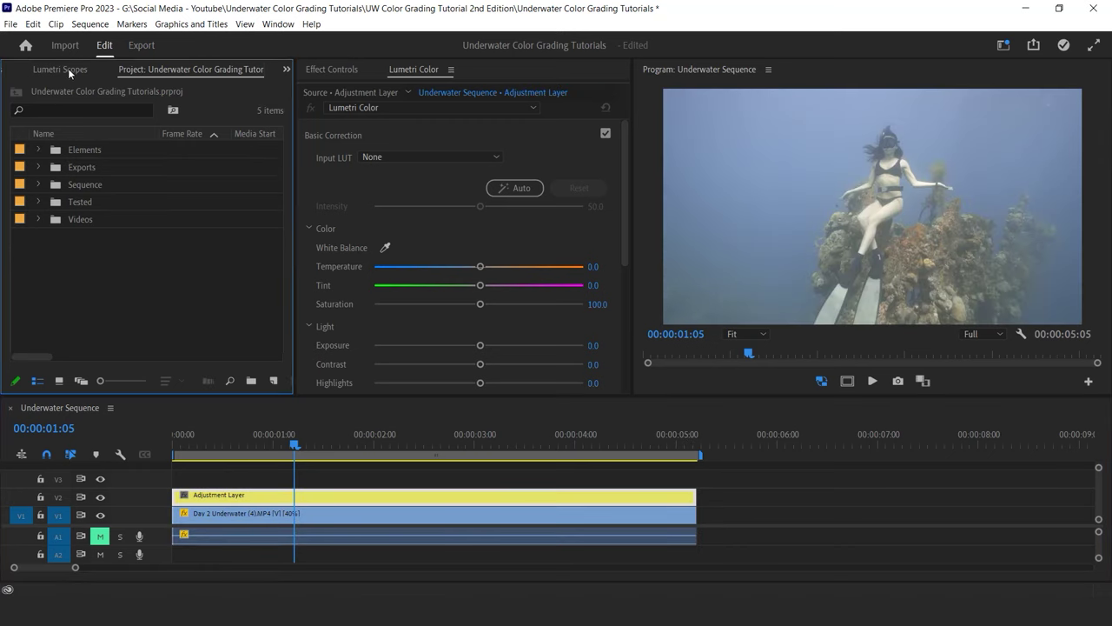
left_click(68, 69)
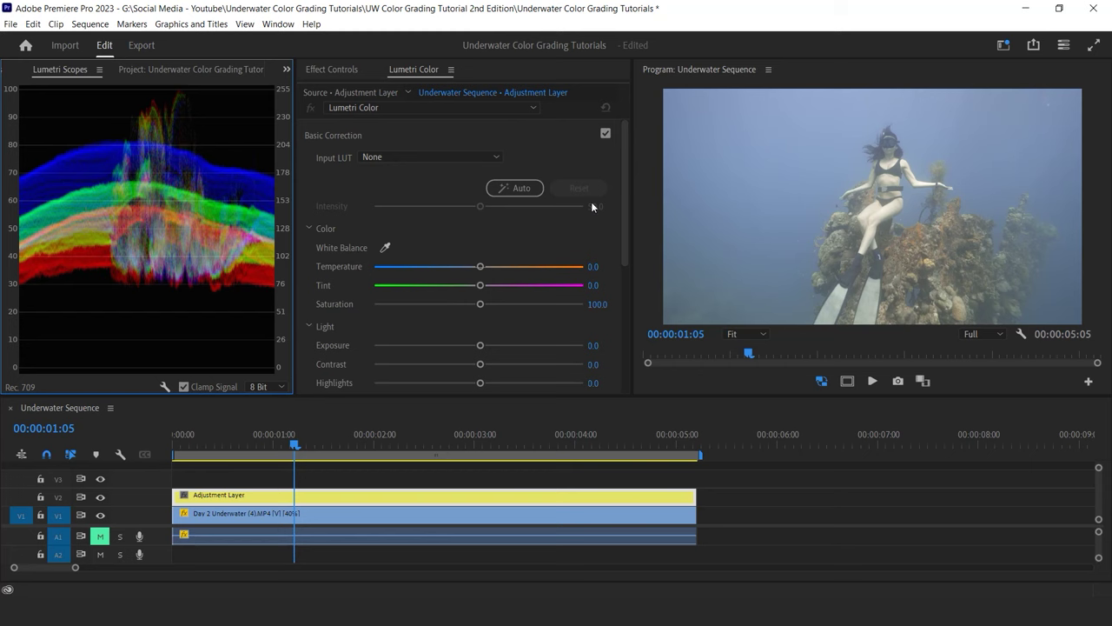
Step: Set Basic Correction's Shadows to -68.3, Blacks to -84.8, Contrast to 40.7, Exposure to -0.2, Highlights to -18.6 and Whites to -7.6
left_click_drag(624, 172, 624, 224)
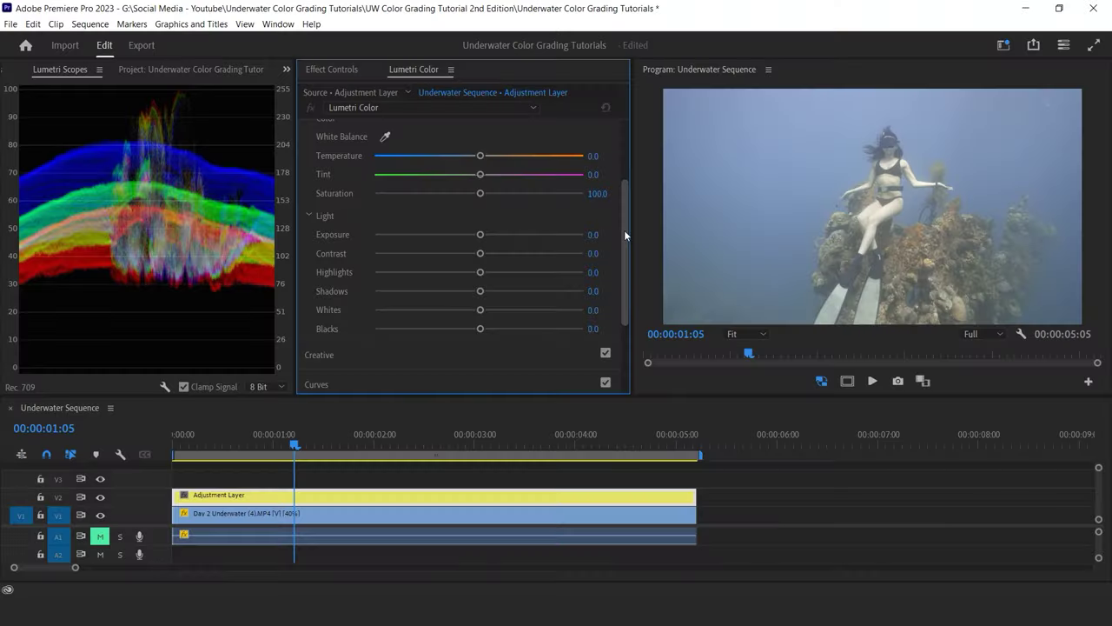
left_click_drag(624, 230, 624, 237)
left_click_drag(481, 279, 407, 280)
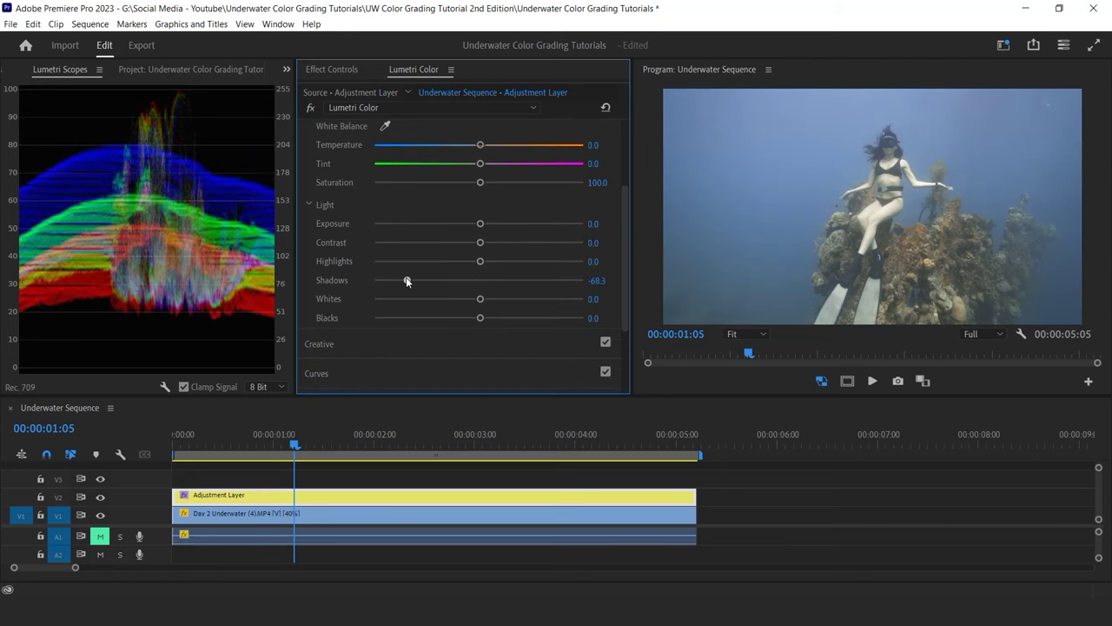
left_click_drag(481, 319, 390, 318)
left_click_drag(481, 243, 522, 245)
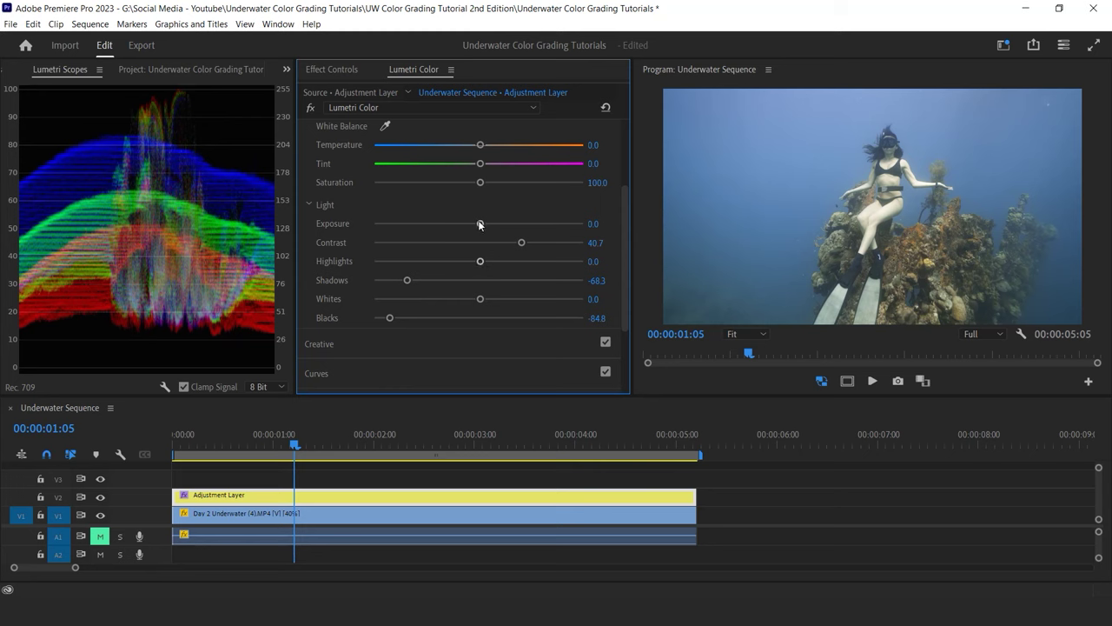
left_click_drag(481, 223, 459, 261)
left_click_drag(480, 299, 472, 302)
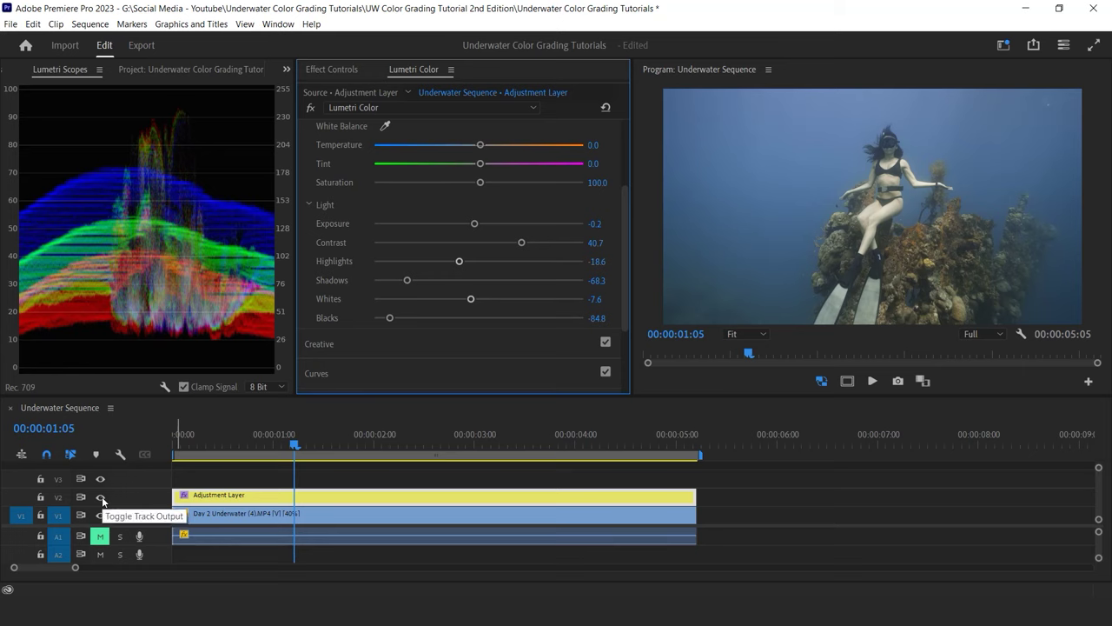
Step: Compare the image with track V2 off and on, and reset the adjustment layer's Basic Correction settings
left_click(101, 497)
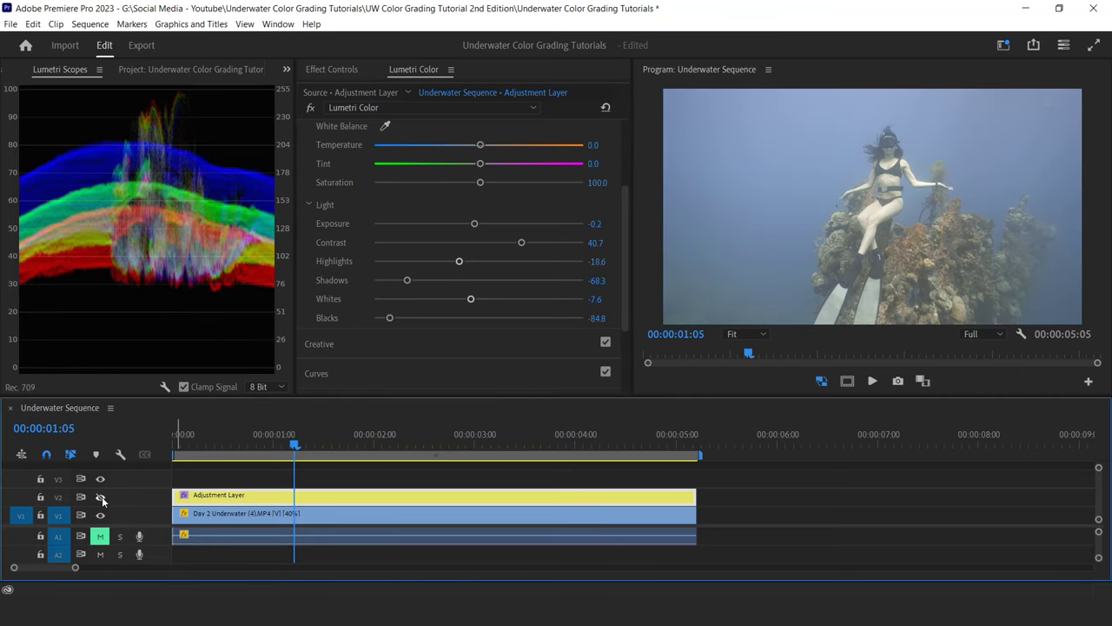
left_click(101, 496)
left_click(101, 496)
left_click(101, 497)
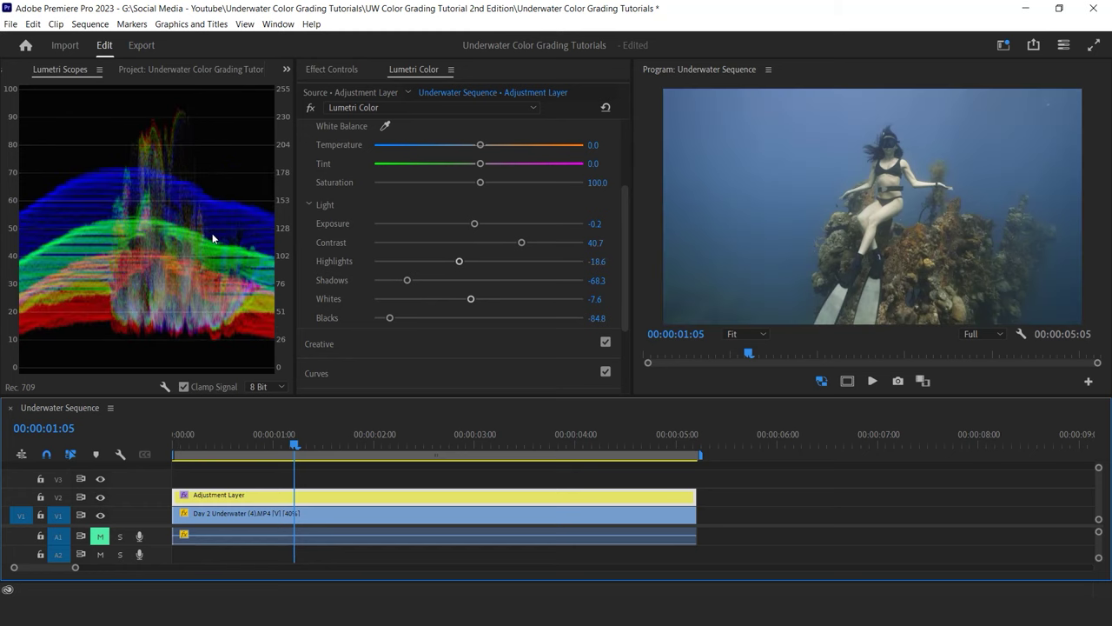
left_click_drag(623, 231, 594, 149)
left_click(587, 157)
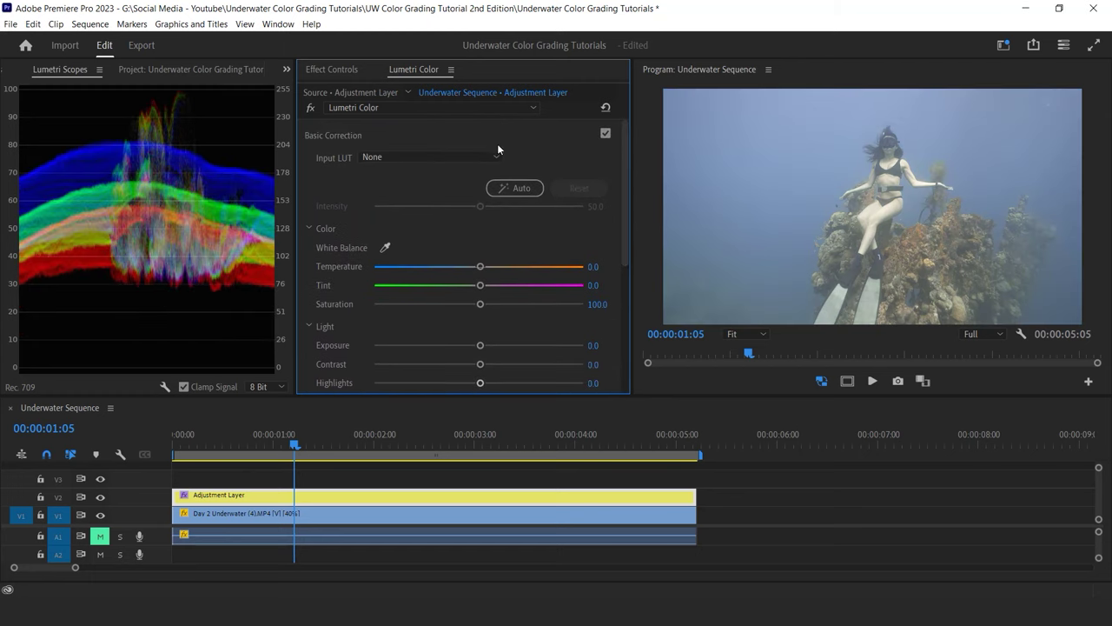
Step: Shape the white RGB curve into an S, lowering the shadows and raising the highlights slightly above the diagonal
left_click(394, 135)
left_click(365, 195)
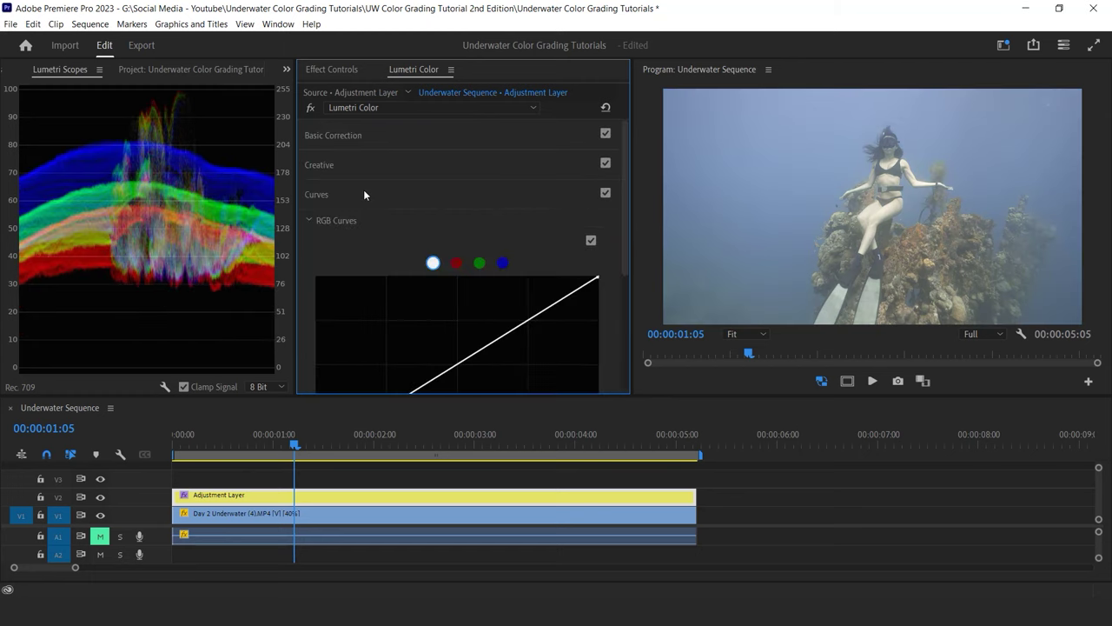
left_click_drag(621, 191, 621, 260)
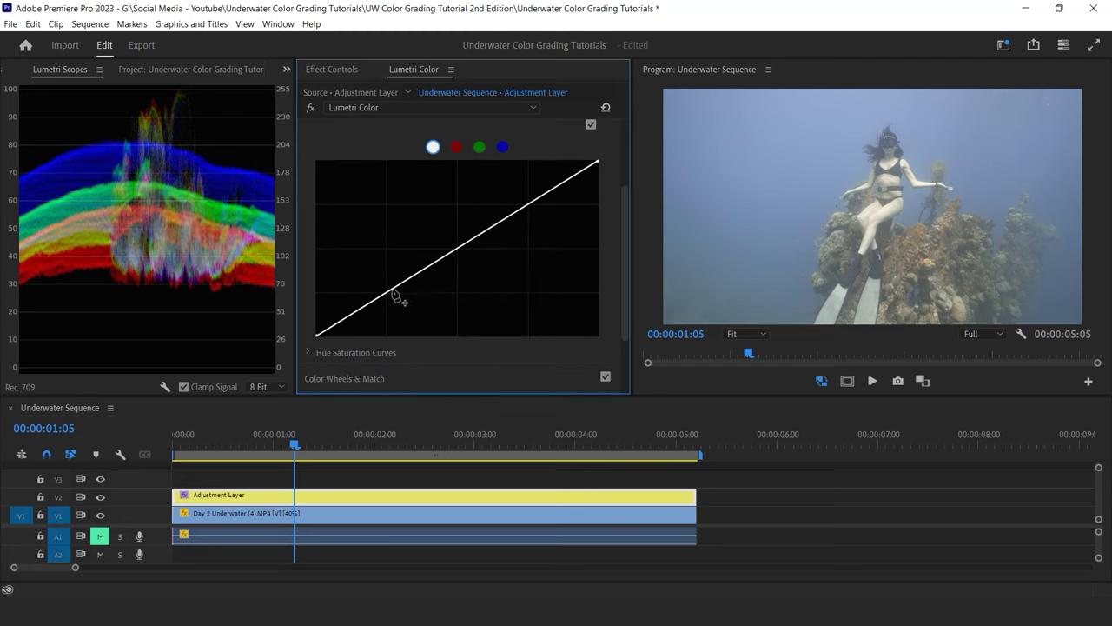
left_click_drag(391, 296, 408, 323)
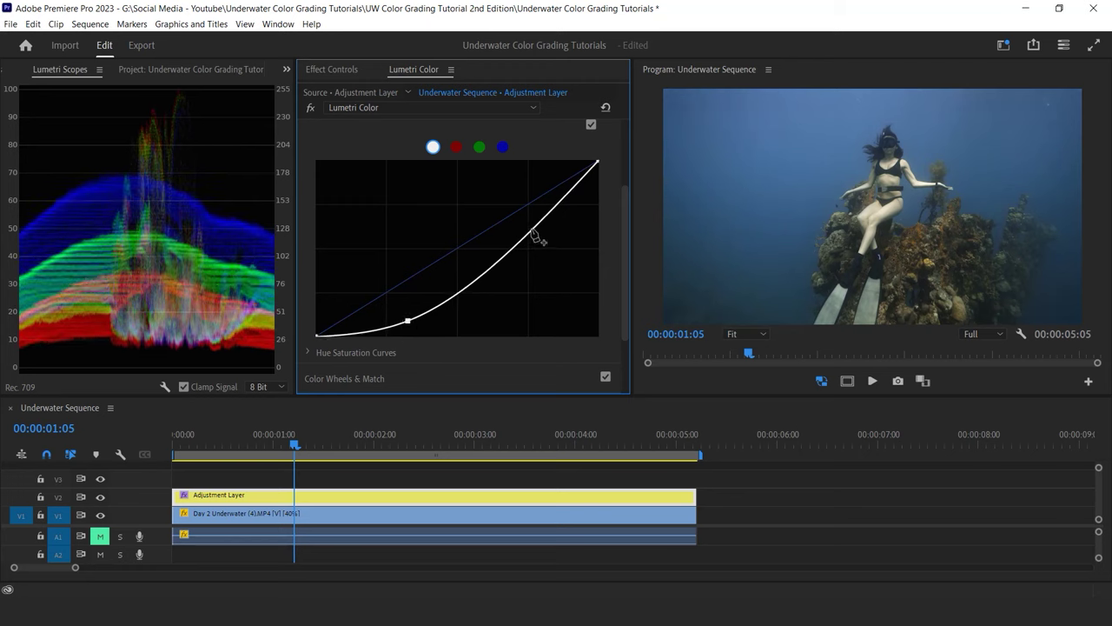
left_click_drag(532, 224, 525, 205)
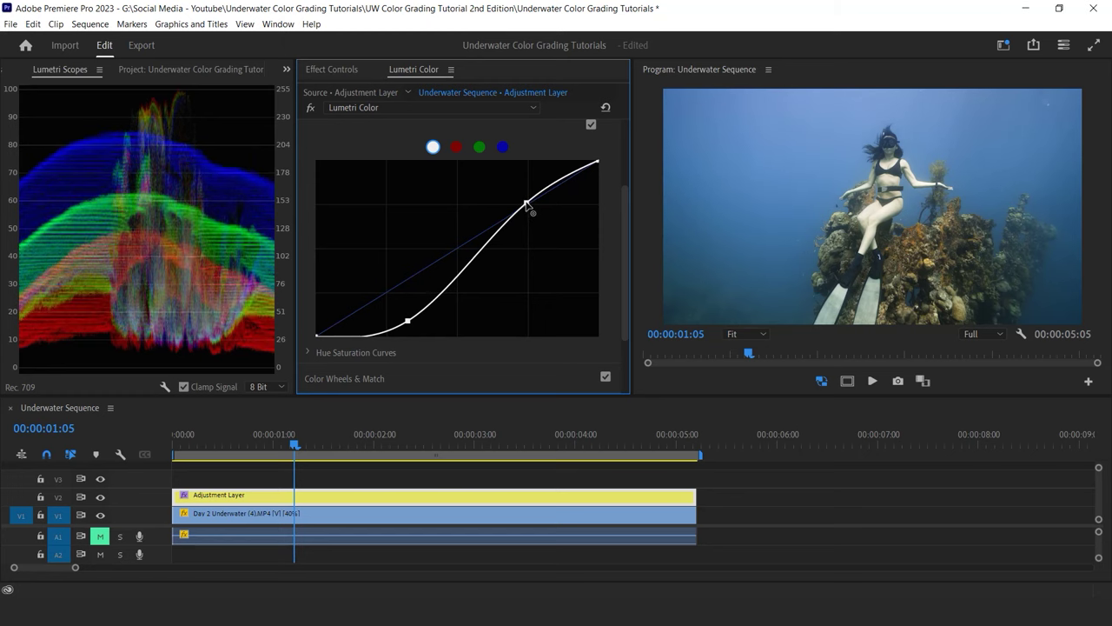
Step: Compare the image with the RGB Curves adjustment turned off and on, leaving it enabled
scroll(622, 296, "up", 1)
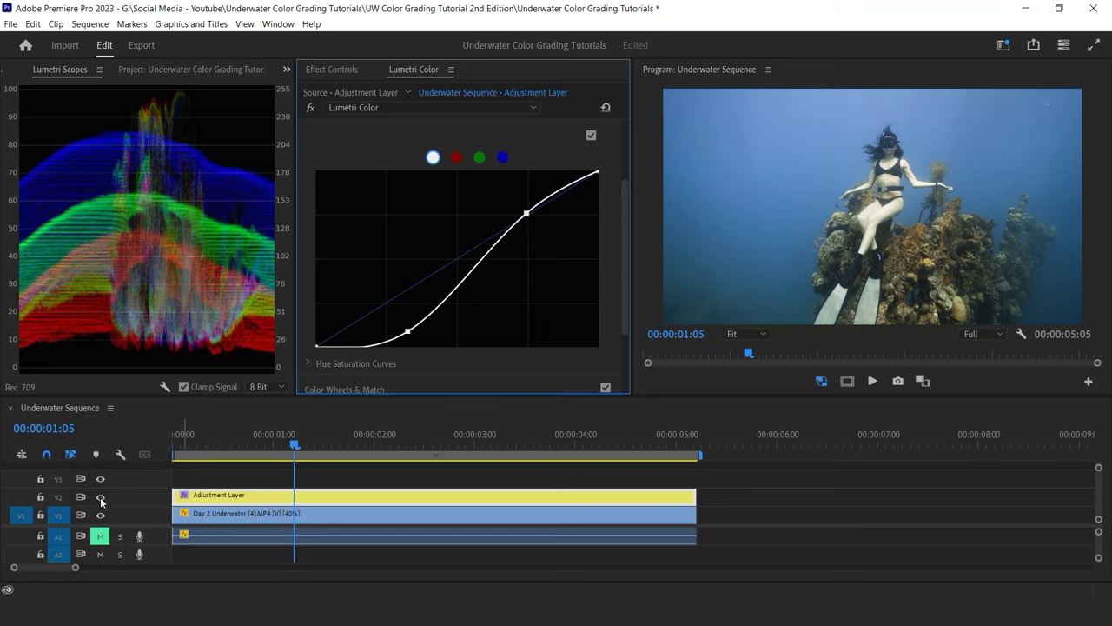
left_click(591, 136)
left_click(592, 136)
left_click(592, 136)
left_click(592, 136)
Step: In Basic Correction, set Whites to -20.0, Highlights to -18.6, Shadows to 12.4, Contrast to 14.5 and Exposure to -0.1
scroll(622, 206, "up", 3)
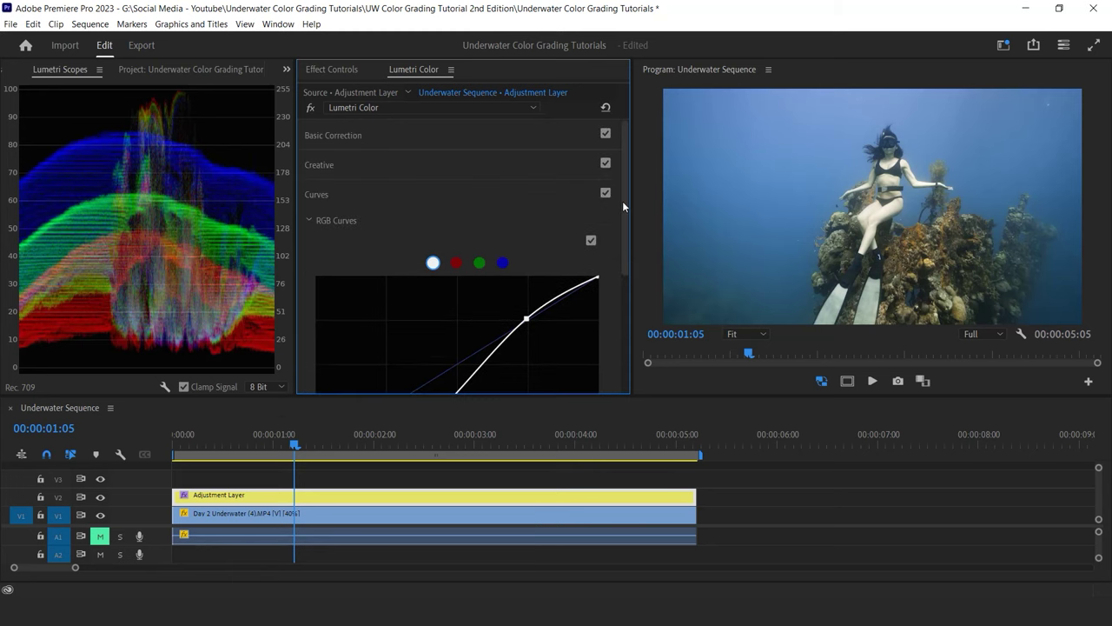
left_click(420, 133)
left_click_drag(626, 179, 624, 230)
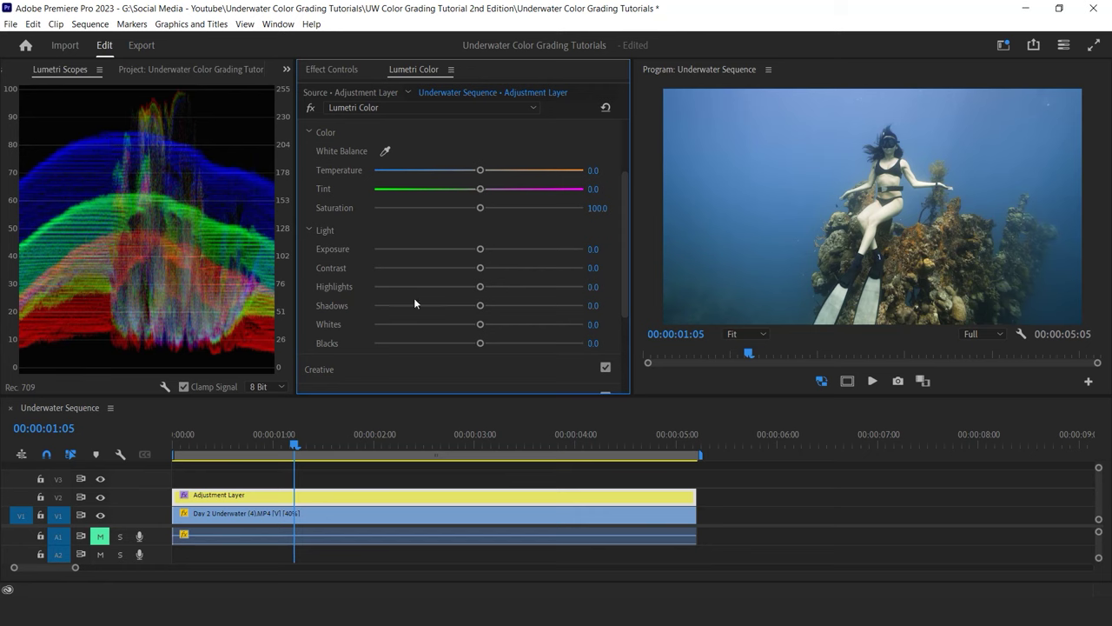
left_click_drag(481, 324, 457, 324)
left_click_drag(481, 286, 461, 287)
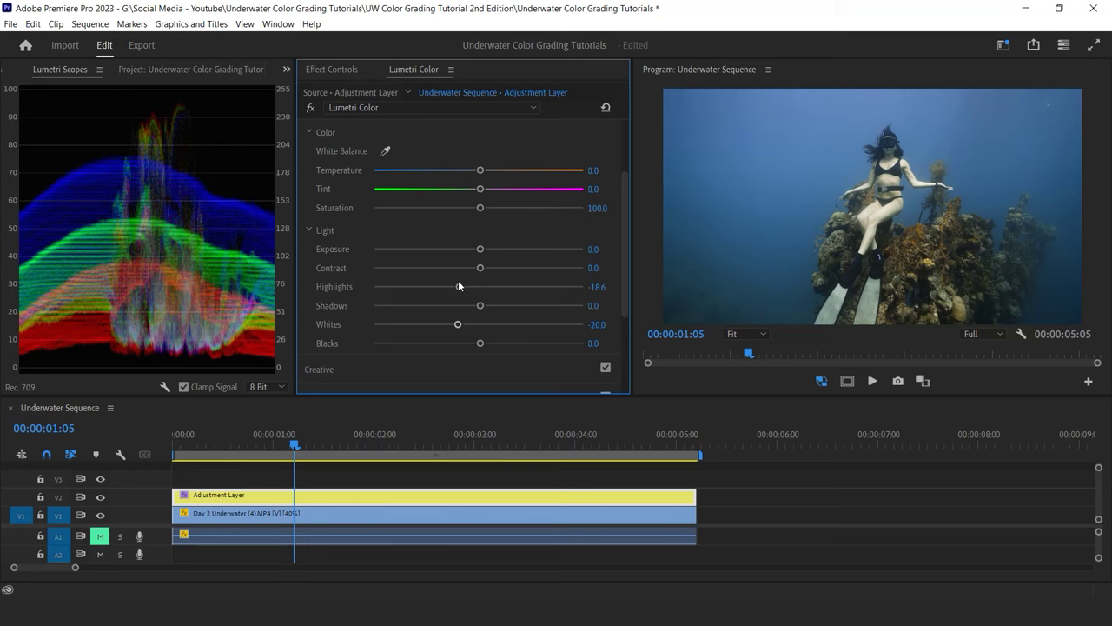
left_click_drag(481, 306, 492, 307)
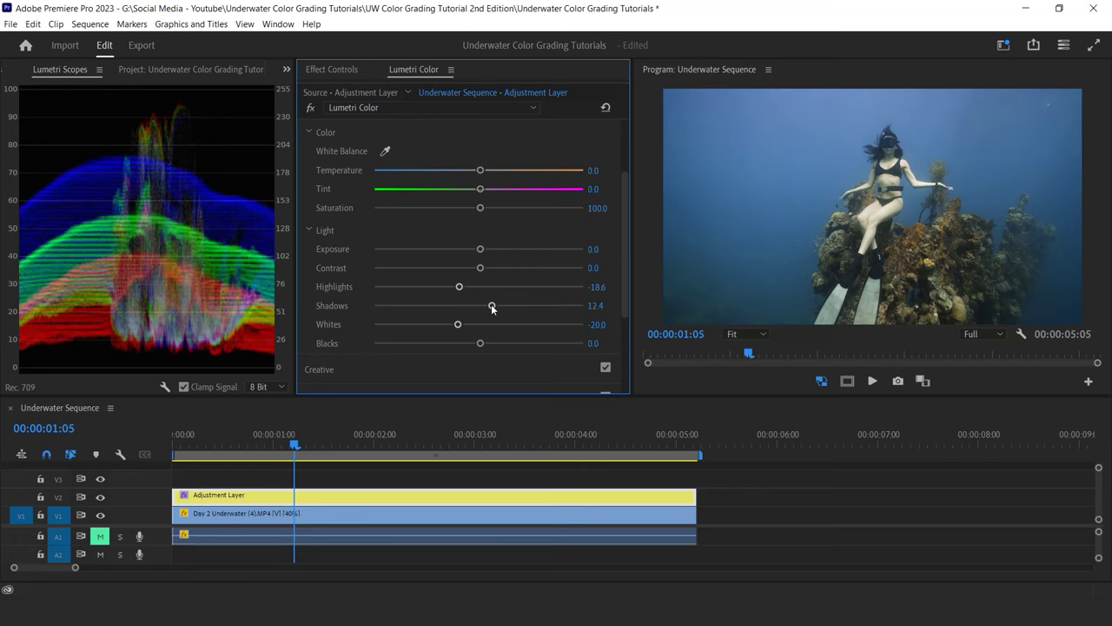
left_click_drag(480, 269, 493, 270)
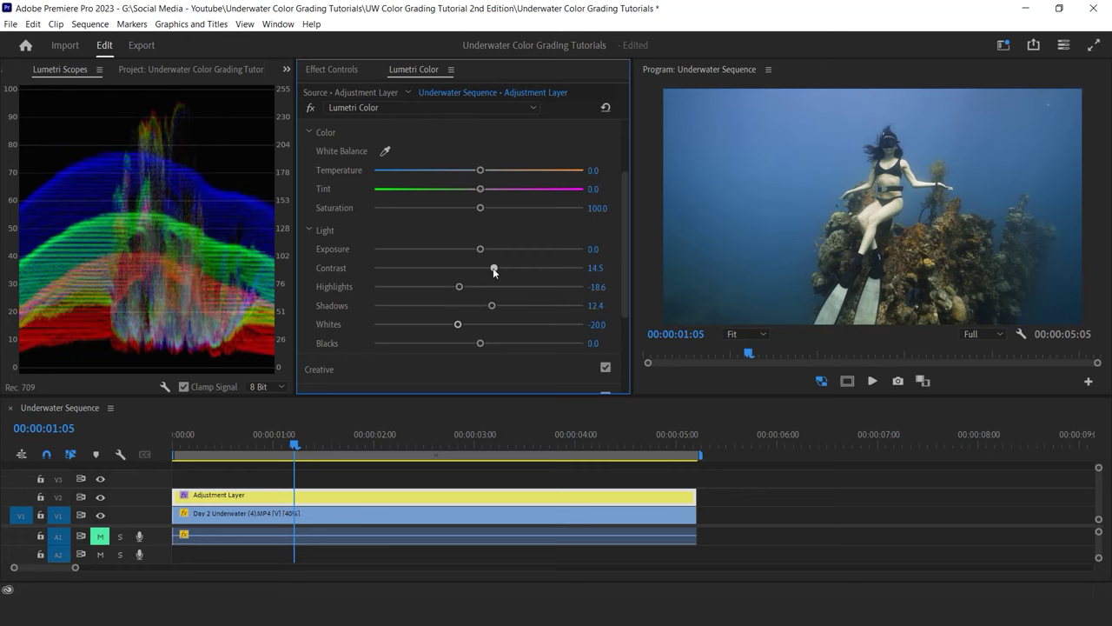
left_click_drag(482, 251, 477, 252)
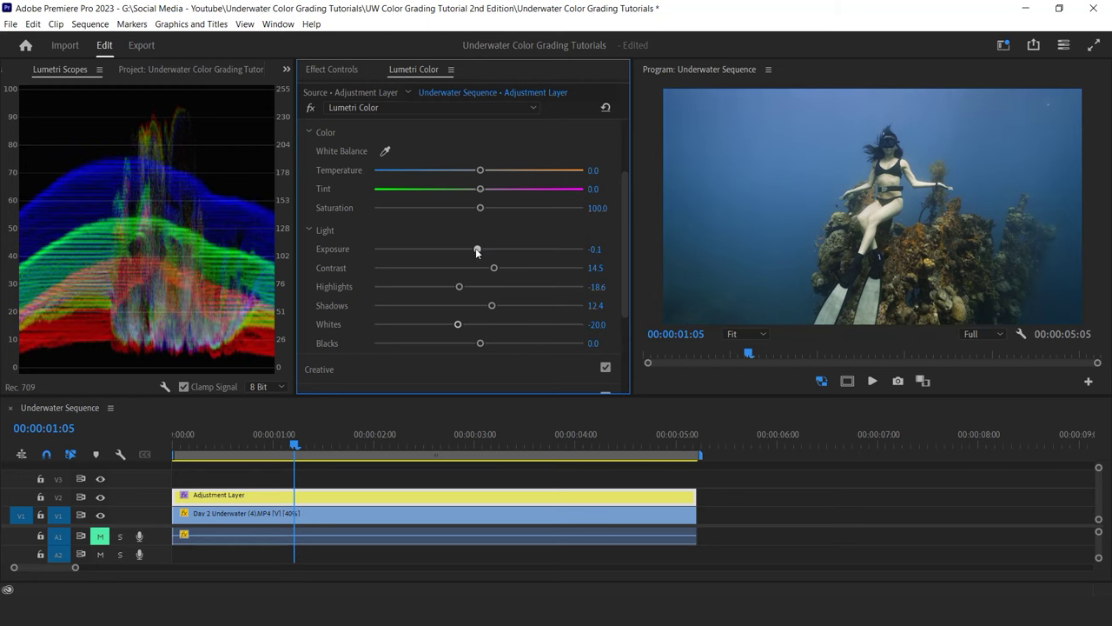
Step: Compare the image with Basic Correction off and on, and with track V2 hidden and shown, leaving both enabled
left_click_drag(631, 247, 626, 200)
left_click(606, 131)
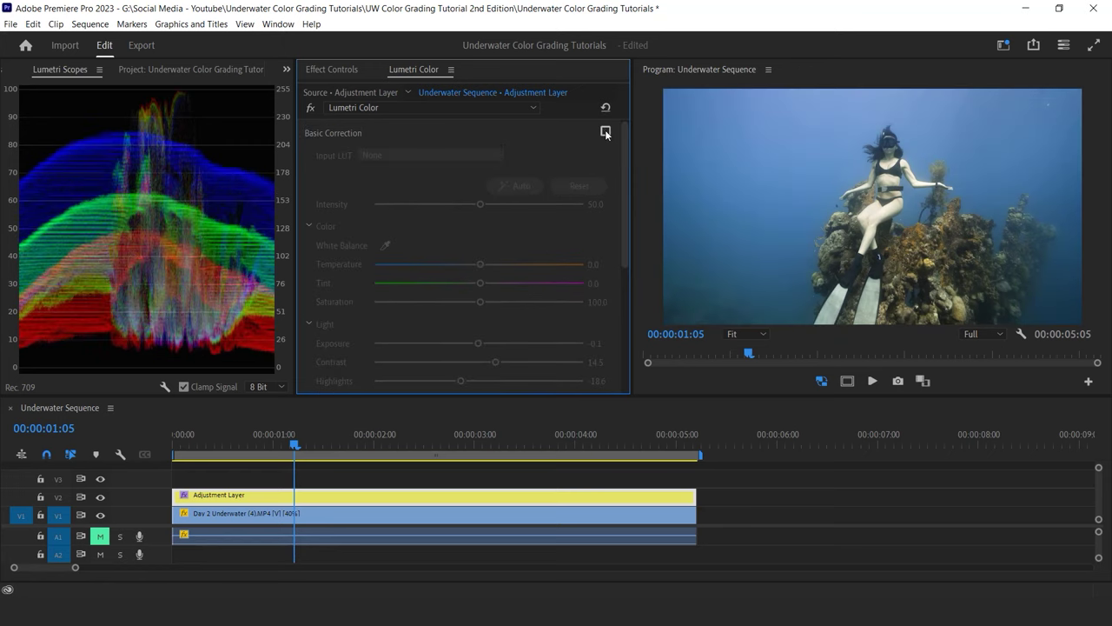
left_click(606, 131)
left_click(606, 132)
left_click(606, 131)
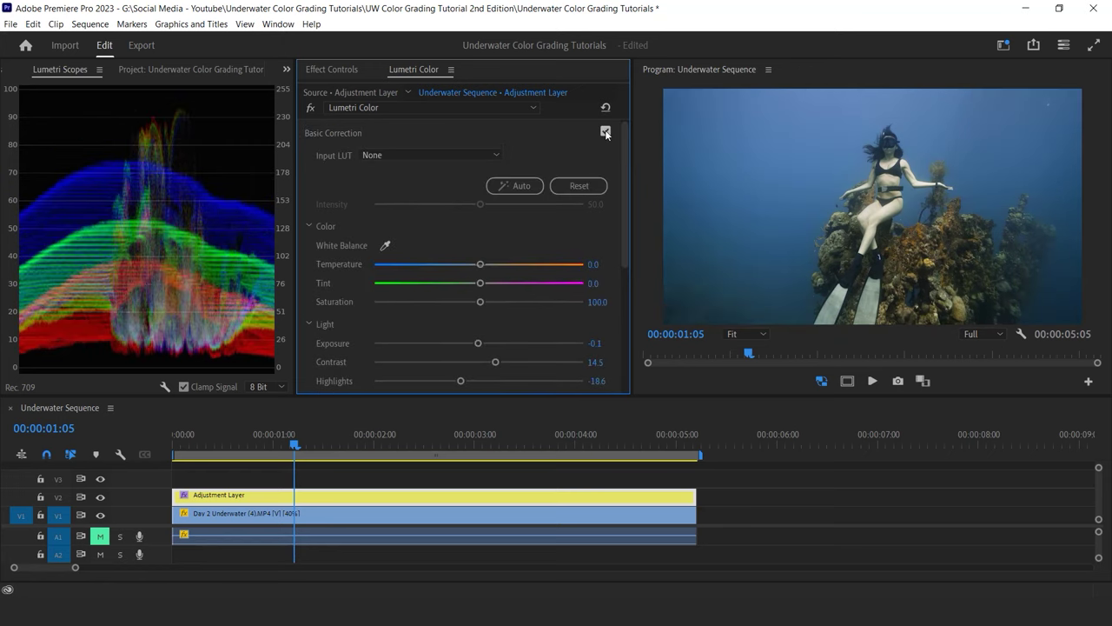
left_click(100, 496)
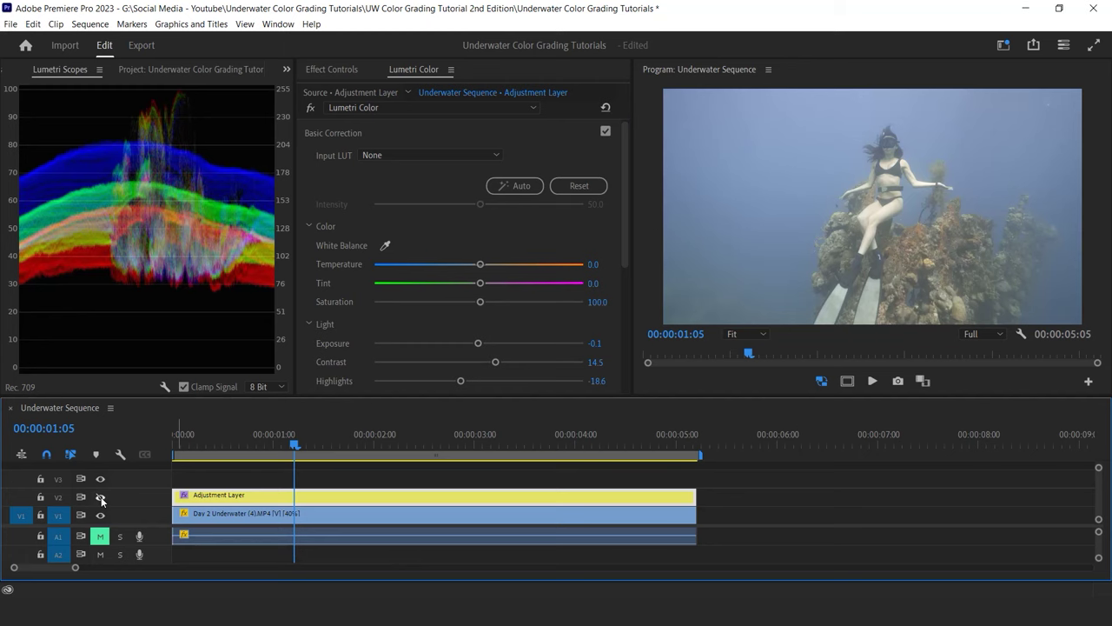
left_click(101, 498)
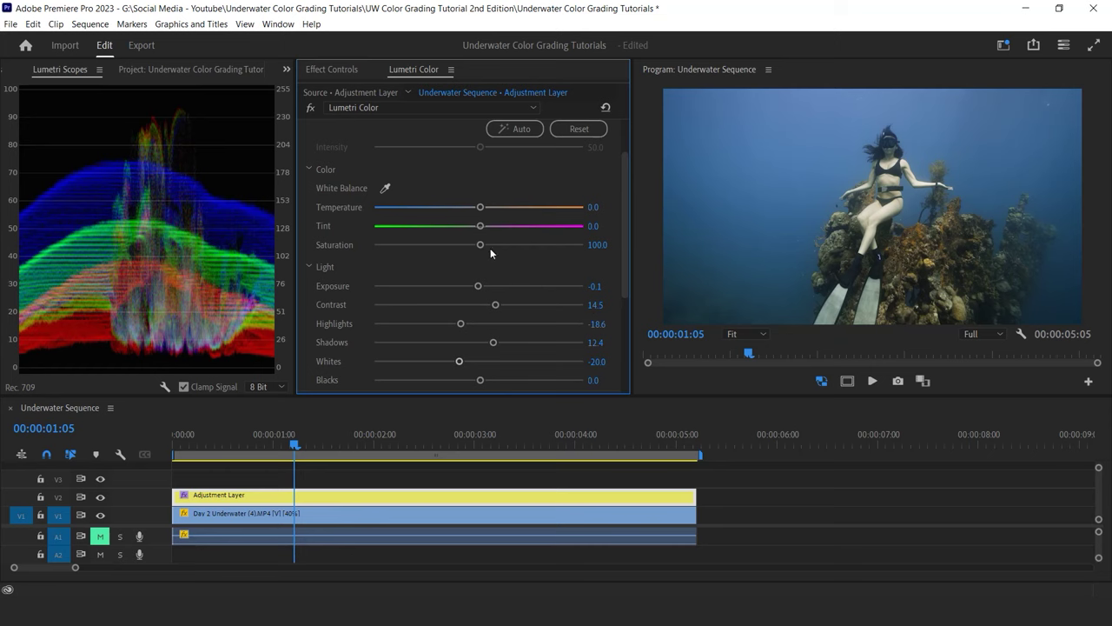
Step: Set the adjustment layer's Temperature to 17.9, Tint to 19.3 and Saturation to 111.7
left_click_drag(479, 207, 496, 226)
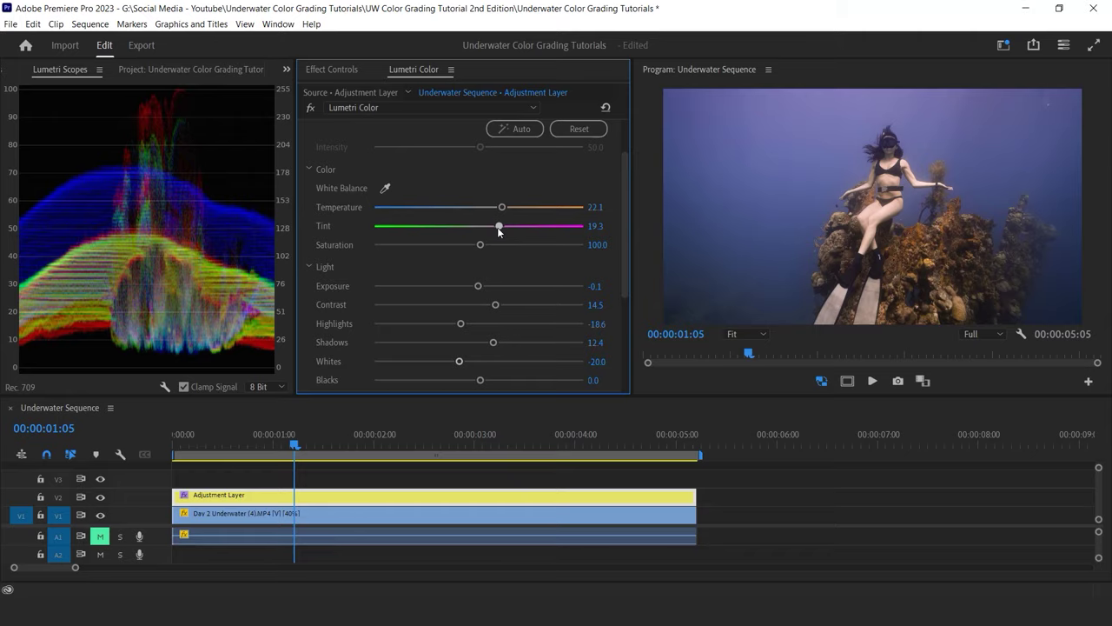
left_click_drag(499, 226, 498, 209)
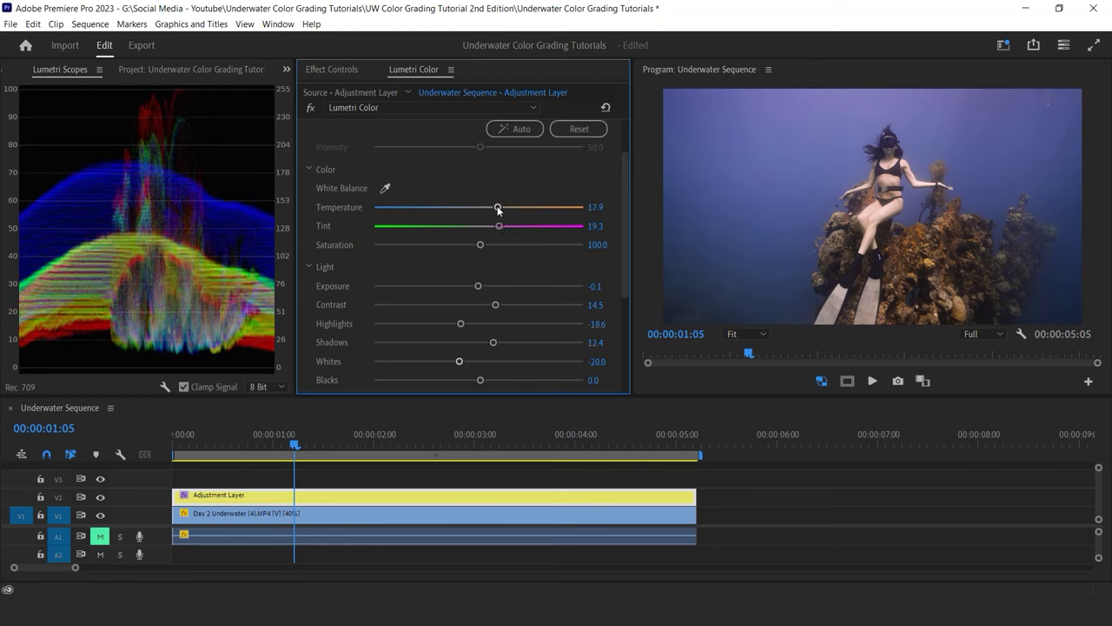
left_click_drag(480, 246, 490, 245)
scroll(626, 174, "up", 2)
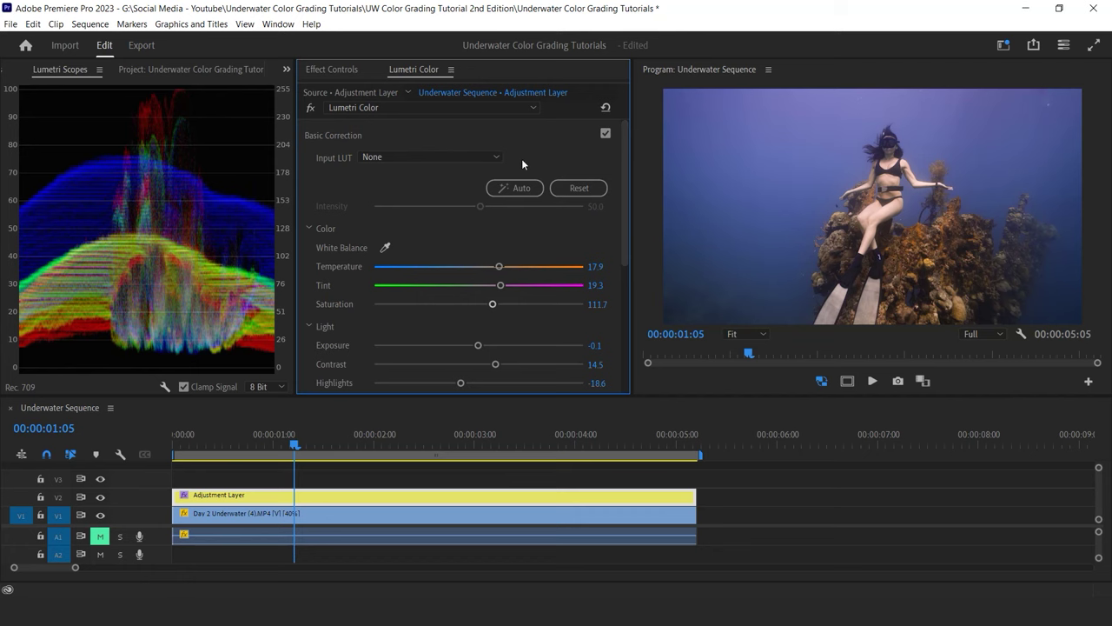
Step: Rename the adjustment layer's Lumetri Color effect to BASE
left_click(384, 130)
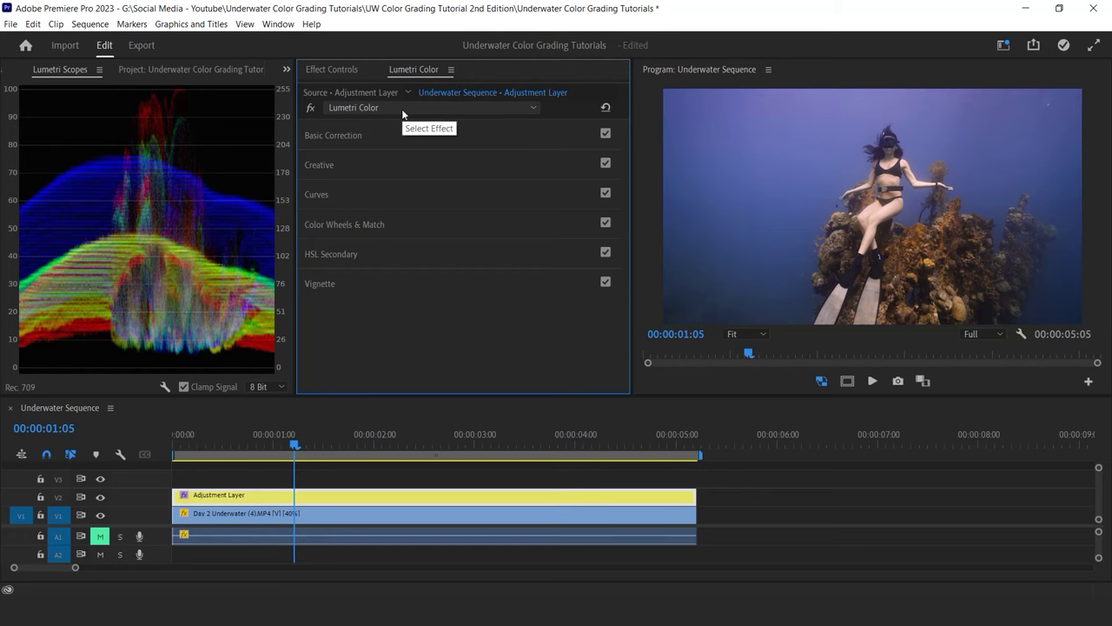
left_click(348, 69)
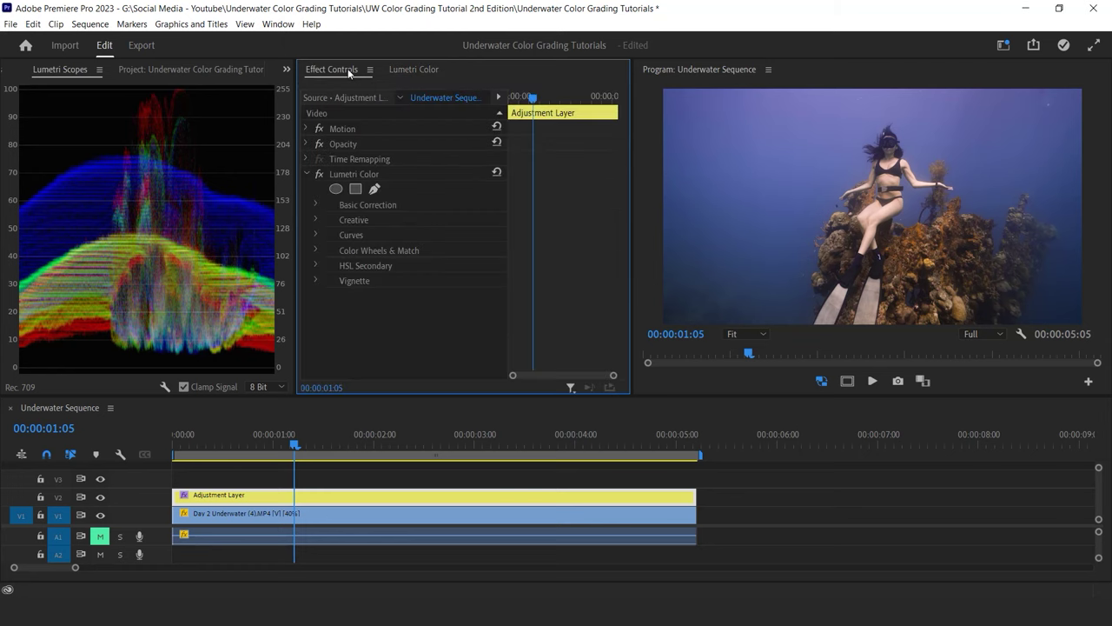
right_click(352, 173)
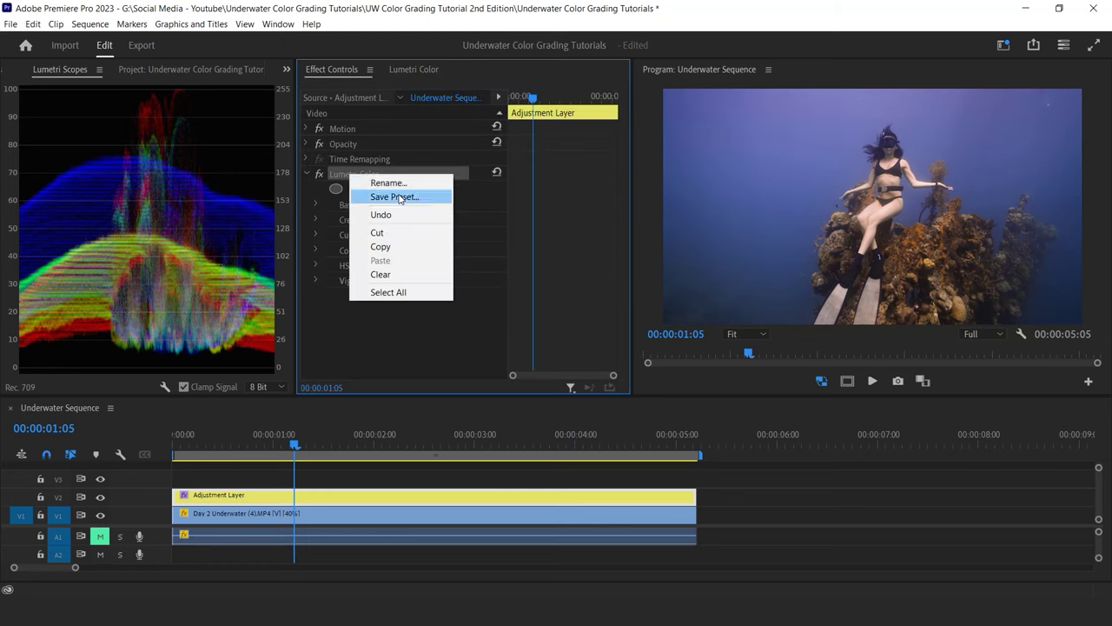
left_click(369, 181)
type("BASE")
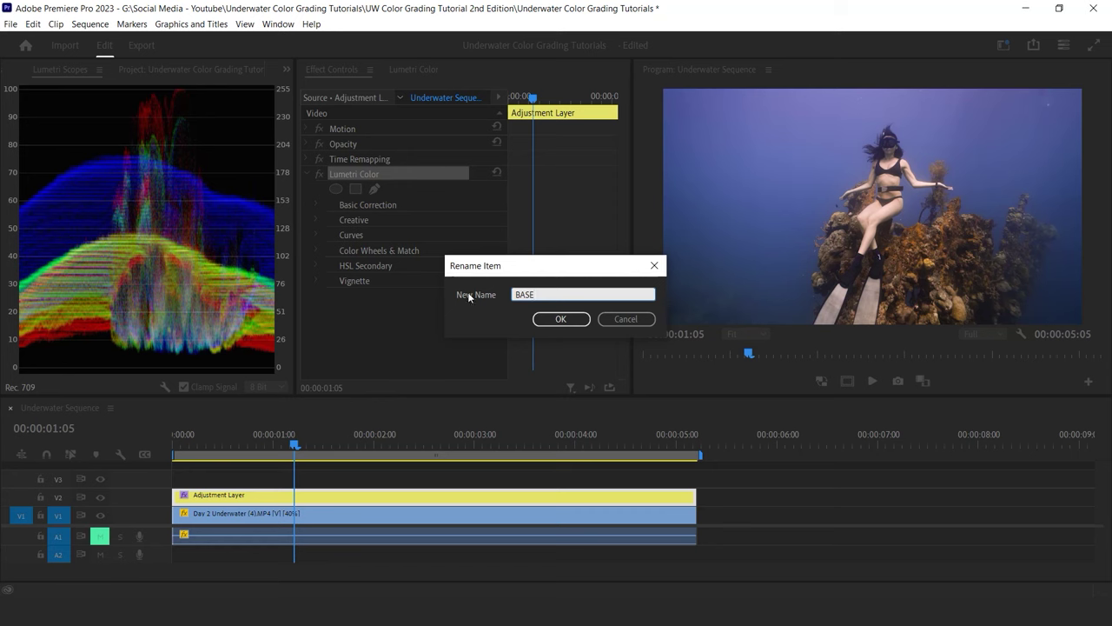
left_click(561, 319)
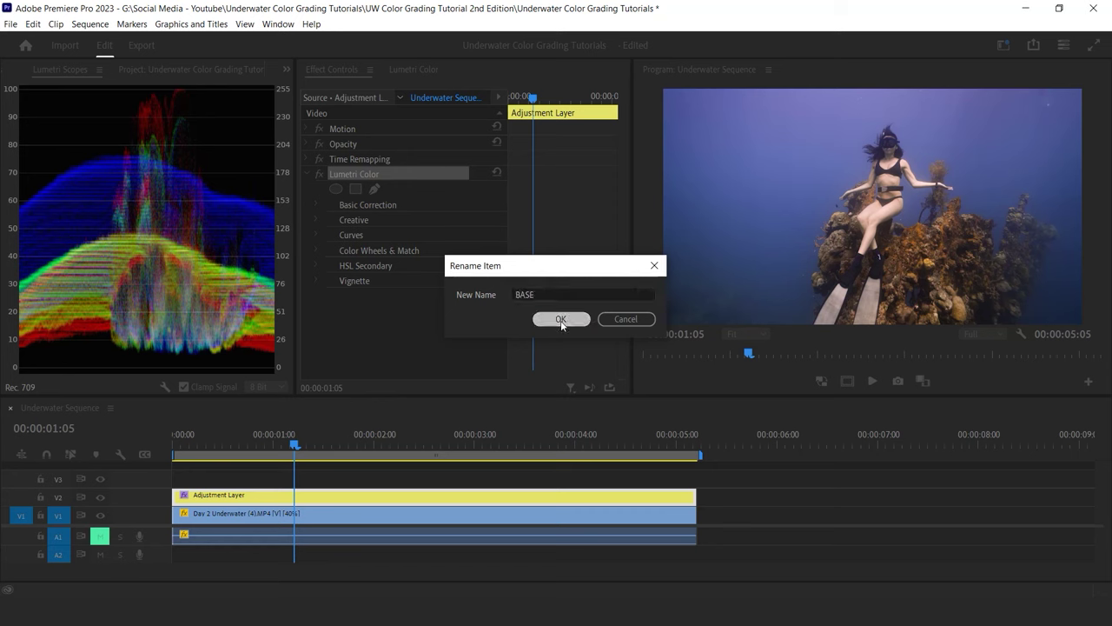
Step: Add a second Lumetri Color effect to the adjustment layer and rename it WATER
left_click(413, 68)
left_click(409, 111)
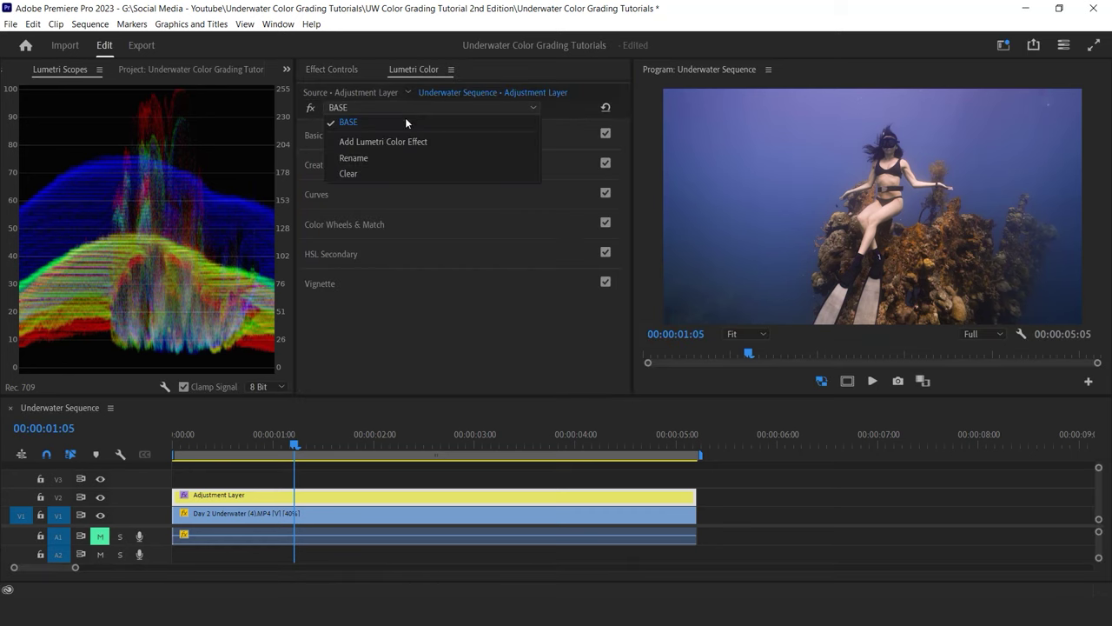
left_click(397, 141)
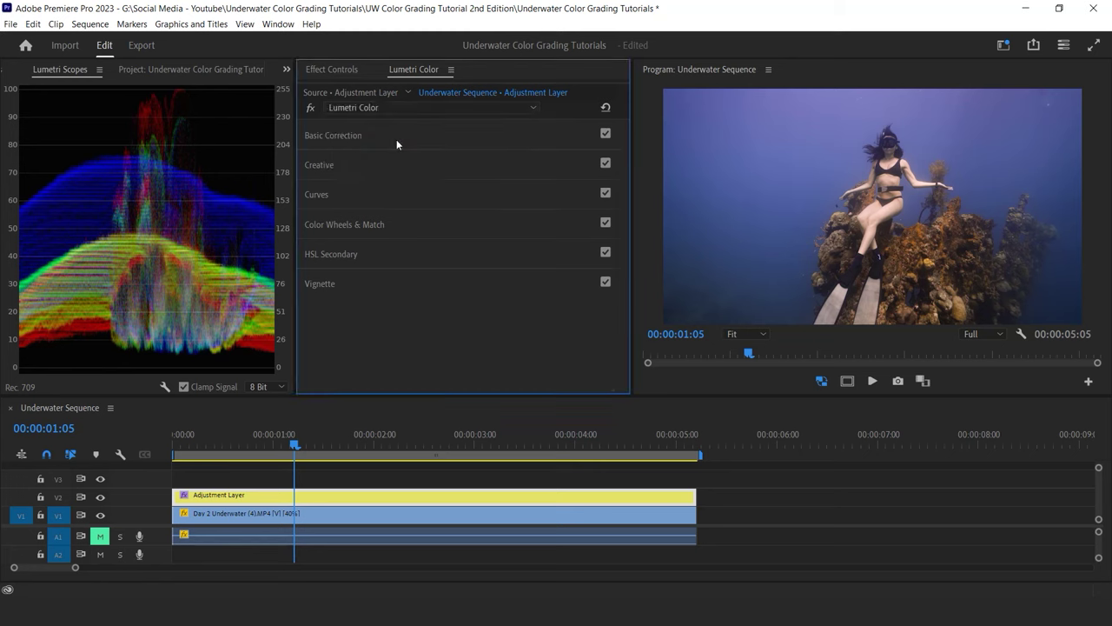
left_click(331, 69)
right_click(365, 192)
left_click(398, 201)
type("WATER")
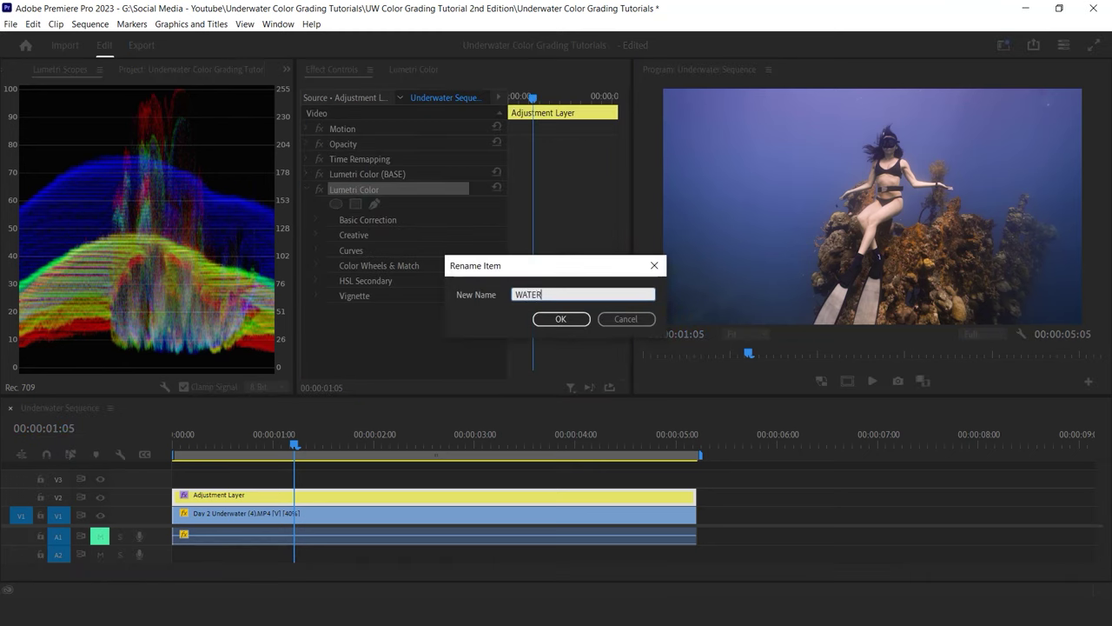
left_click(560, 319)
Step: In WATER's HSL Secondary, show the Color/Gray mask, key the blue water and refine the hue, saturation and luminance ranges
left_click(416, 68)
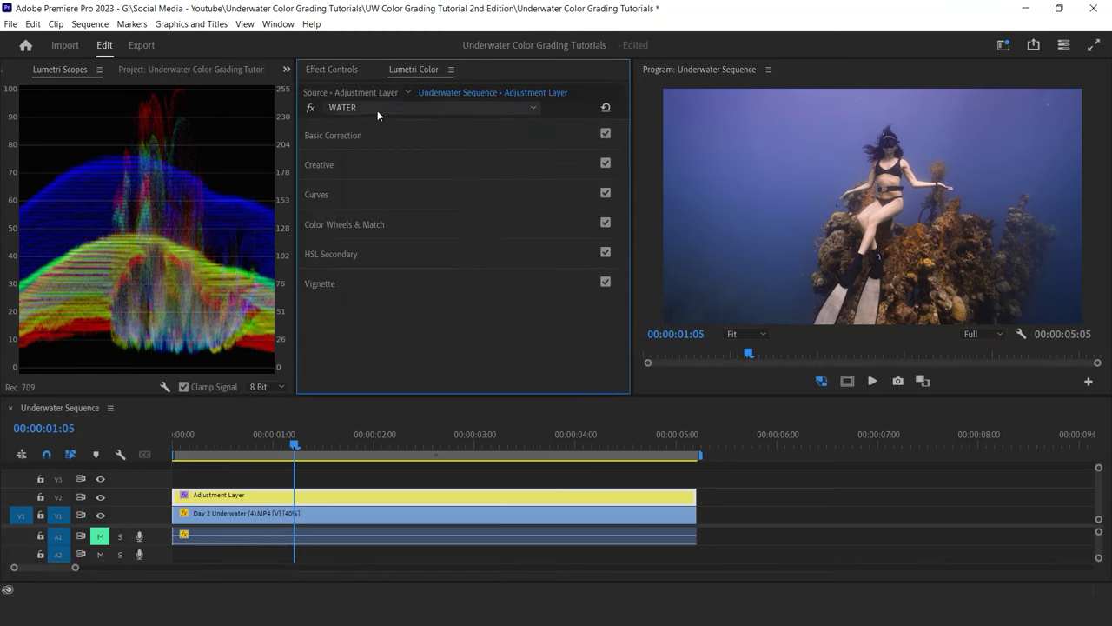
left_click(363, 252)
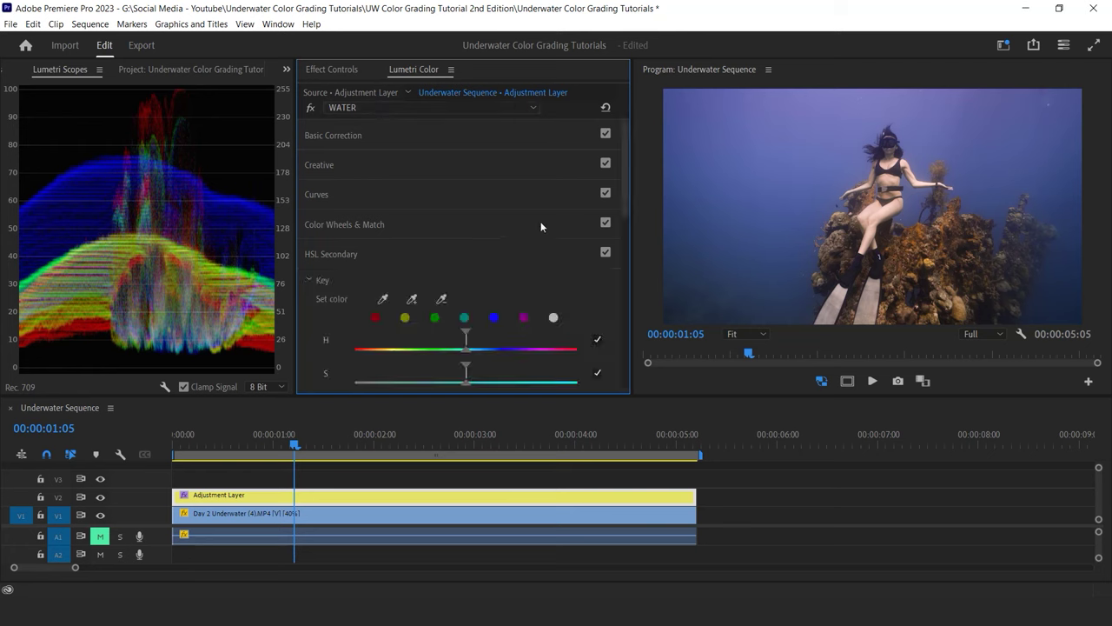
left_click_drag(623, 165, 623, 203)
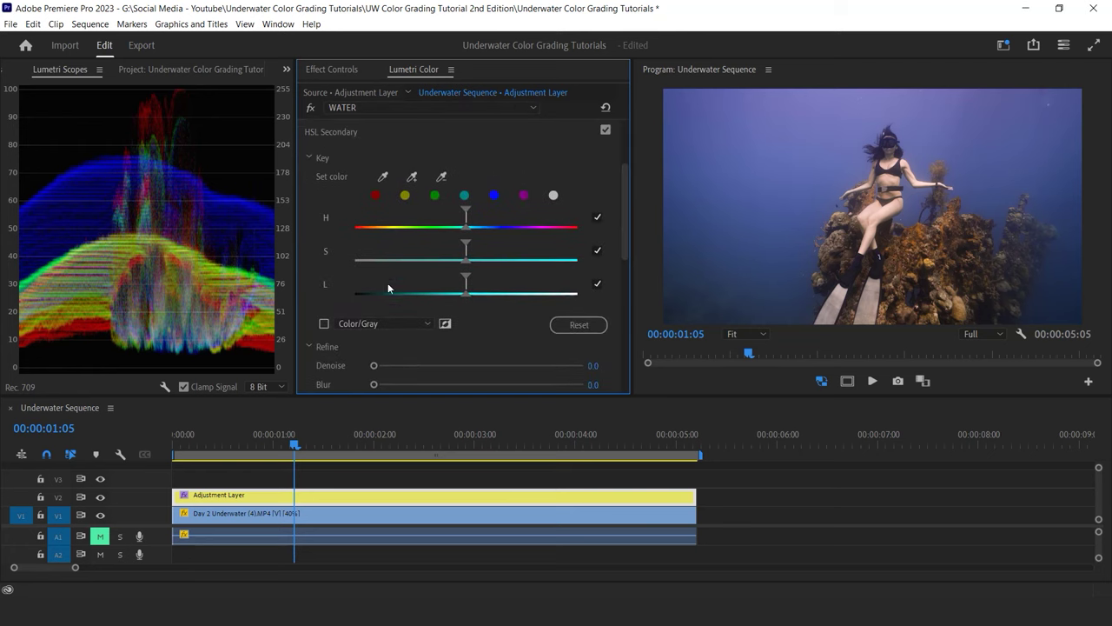
left_click(323, 324)
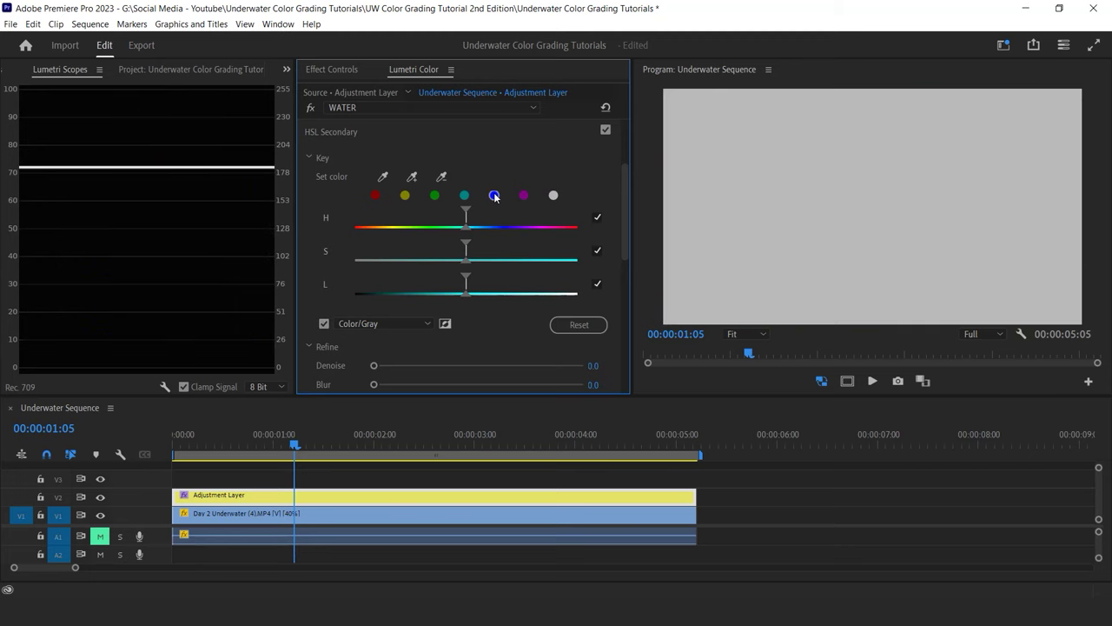
left_click(495, 197)
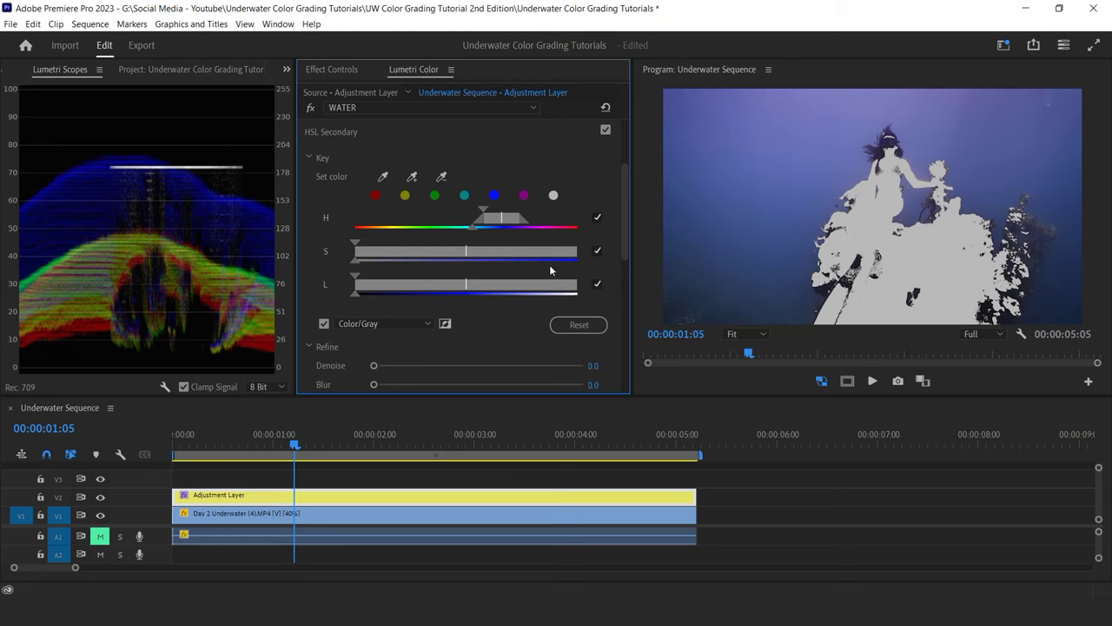
left_click_drag(468, 254, 577, 252)
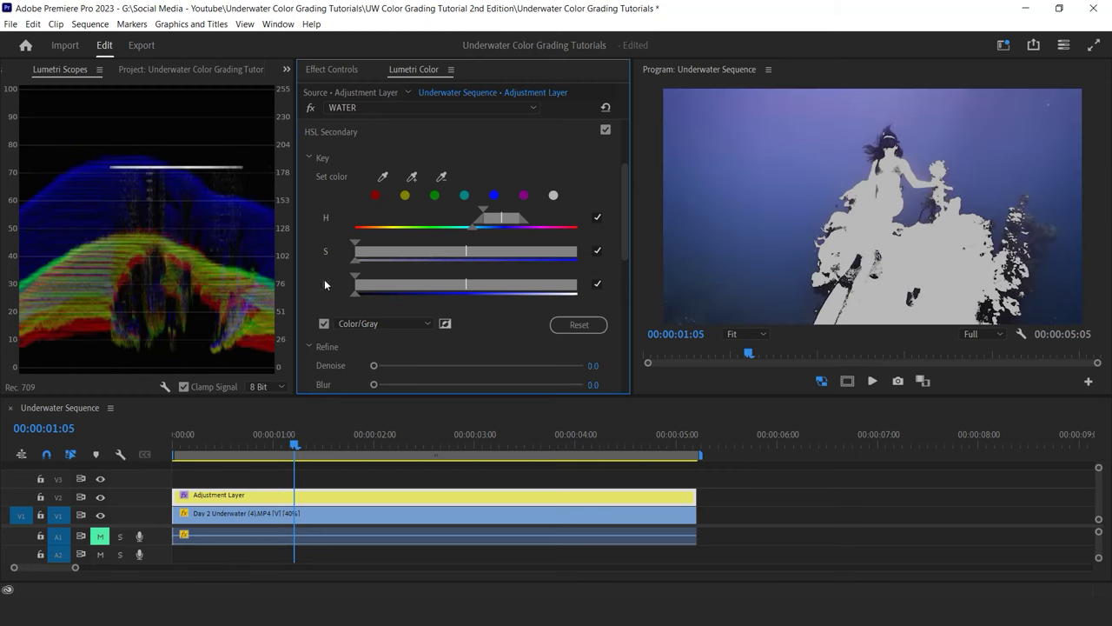
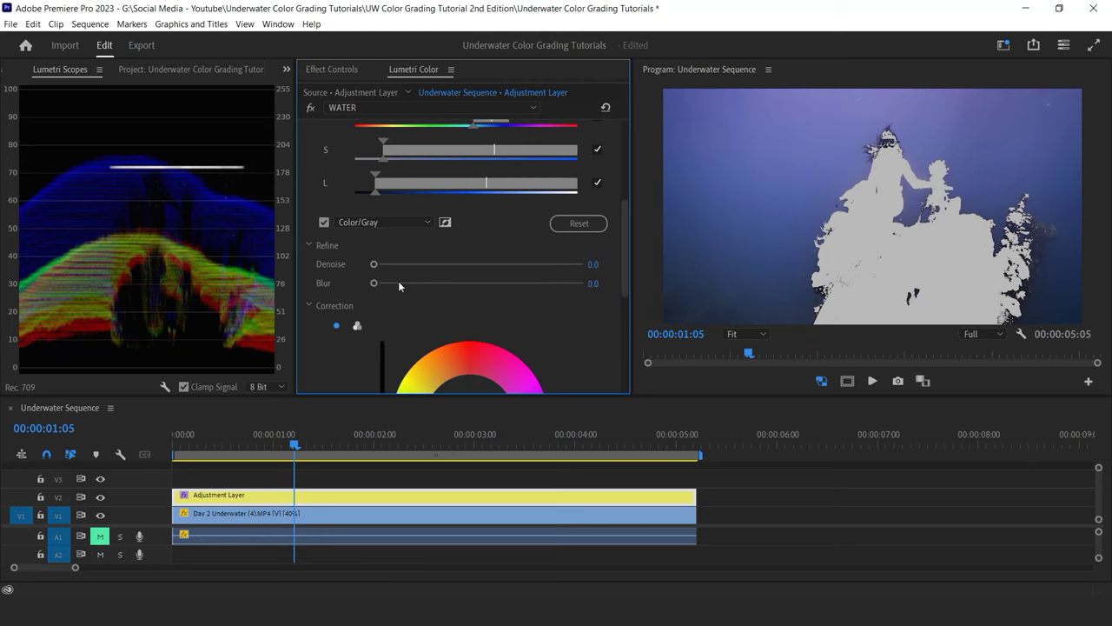
Step: Refine the water key with a little Denoise and a Blur of 2.9, and turn off the mask preview
left_click(394, 281)
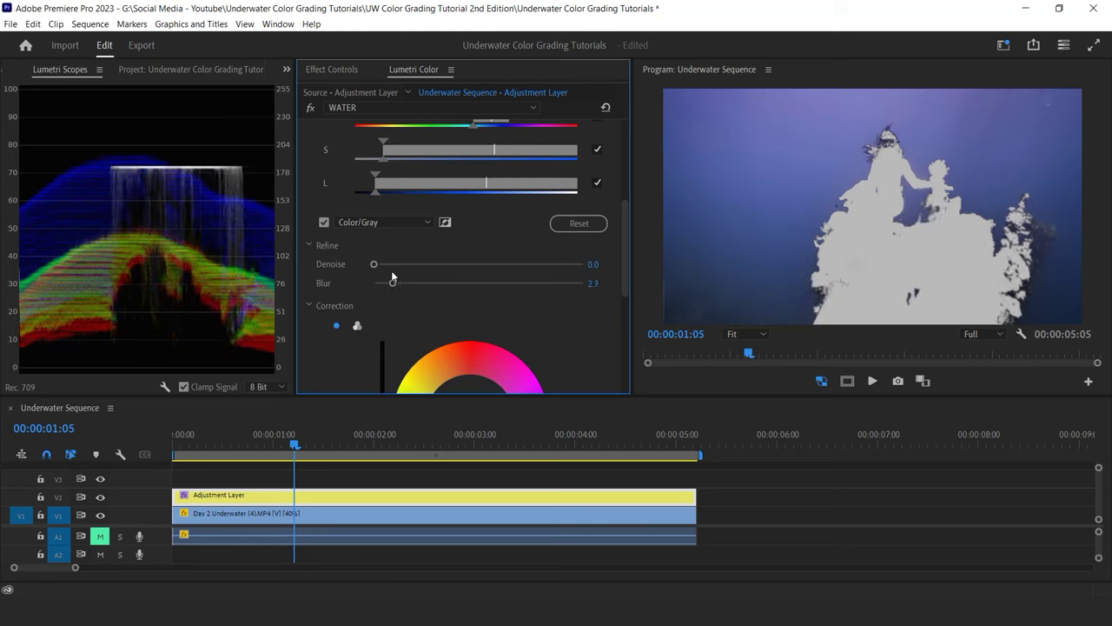
left_click(397, 265)
left_click(394, 284)
left_click_drag(396, 265, 393, 265)
scroll(373, 234, "down", 1)
left_click(324, 193)
Step: Shift the keyed water slightly toward cyan on the correction wheel, and set its Temperature to -6.2 and Tint to -12.4
scroll(330, 328, "down", 5)
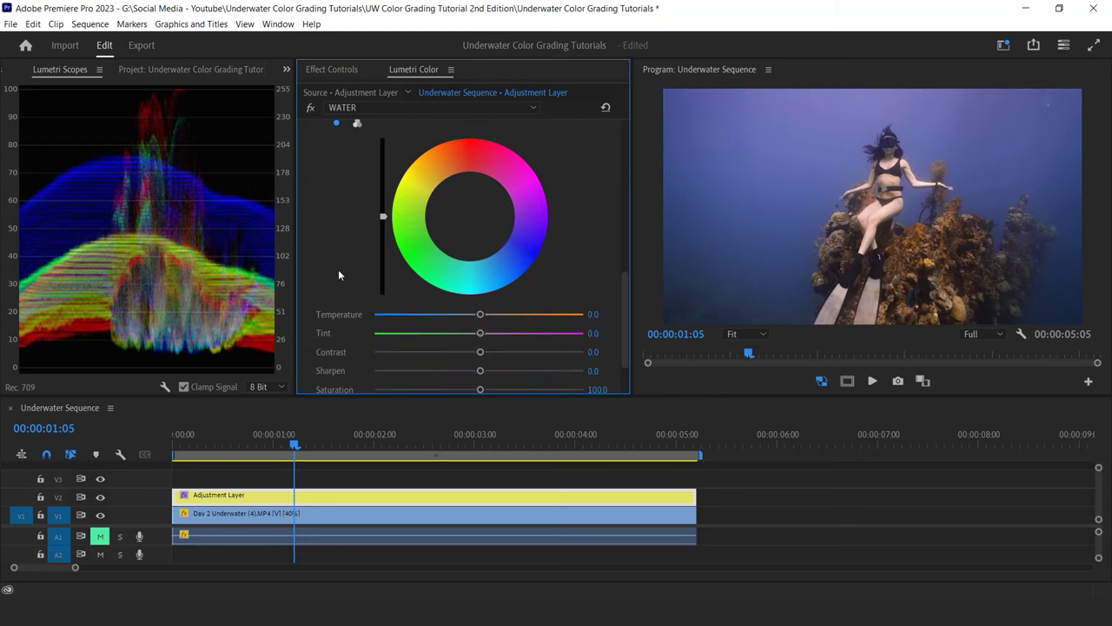
scroll(391, 226, "down", 1)
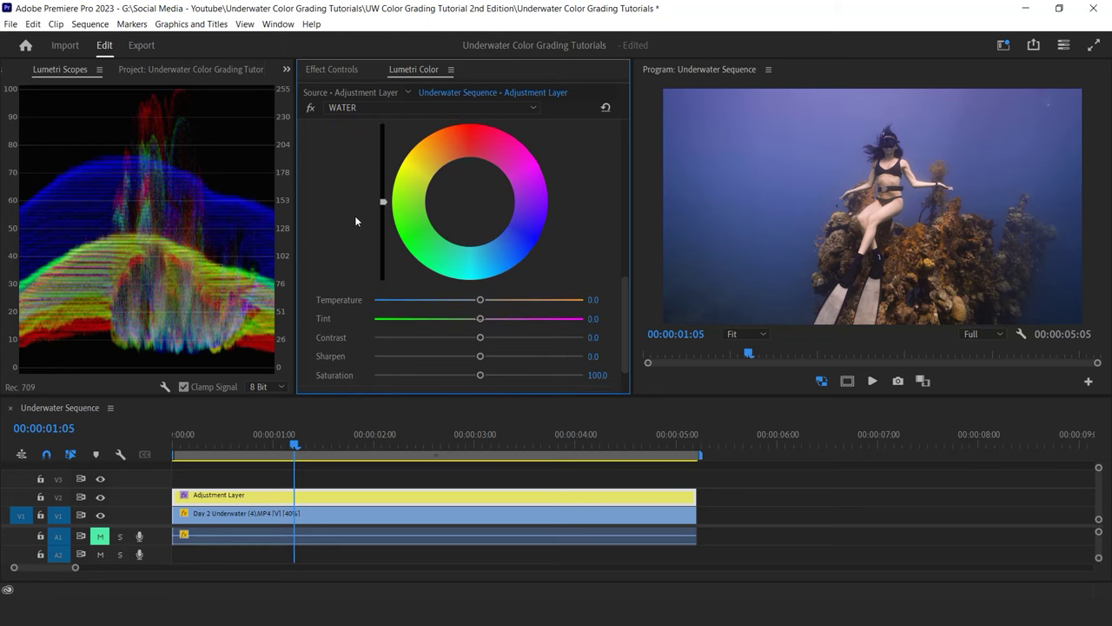
scroll(354, 216, "up", 2)
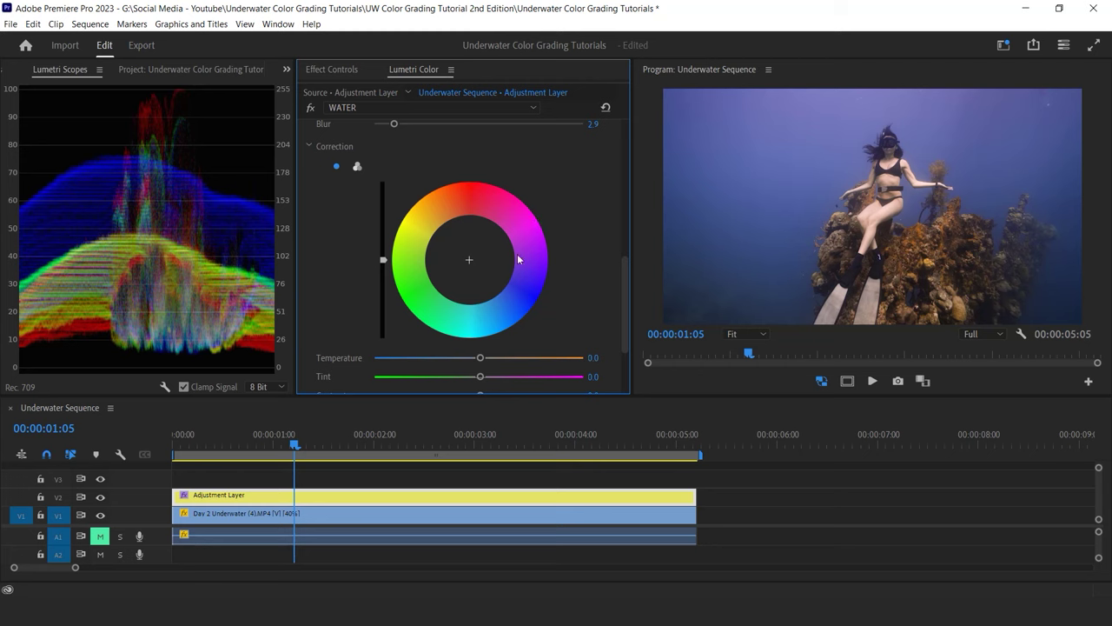
left_click_drag(469, 260, 467, 277)
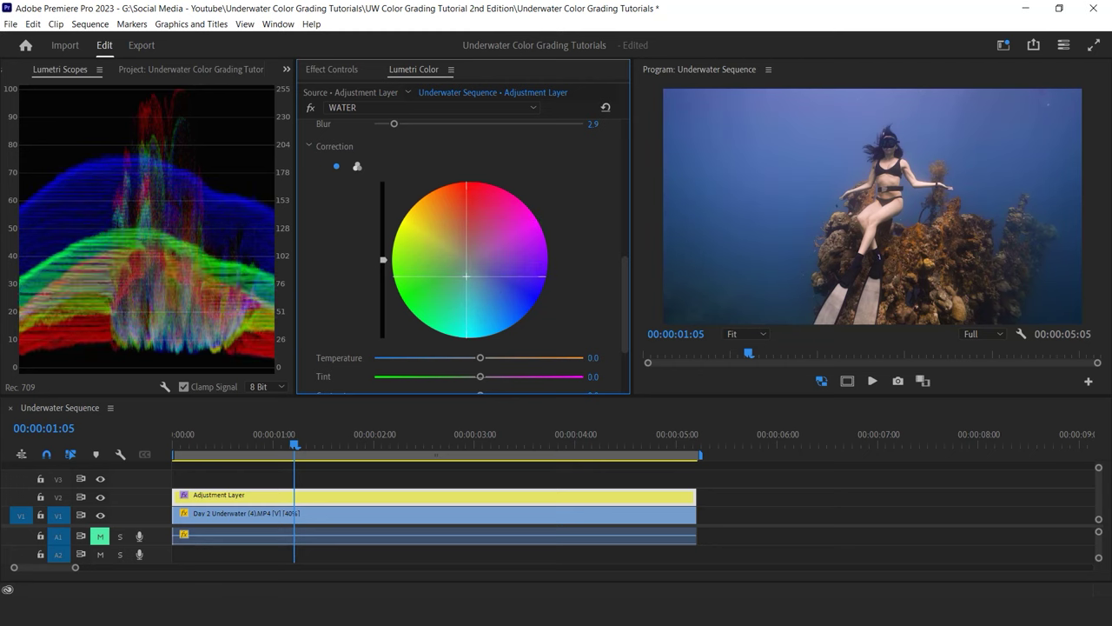
scroll(468, 257, "down", 2)
mouse_move(481, 287)
left_mouse_down()
mouse_move(463, 288)
mouse_move(473, 290)
left_mouse_up()
left_click_drag(470, 304, 465, 304)
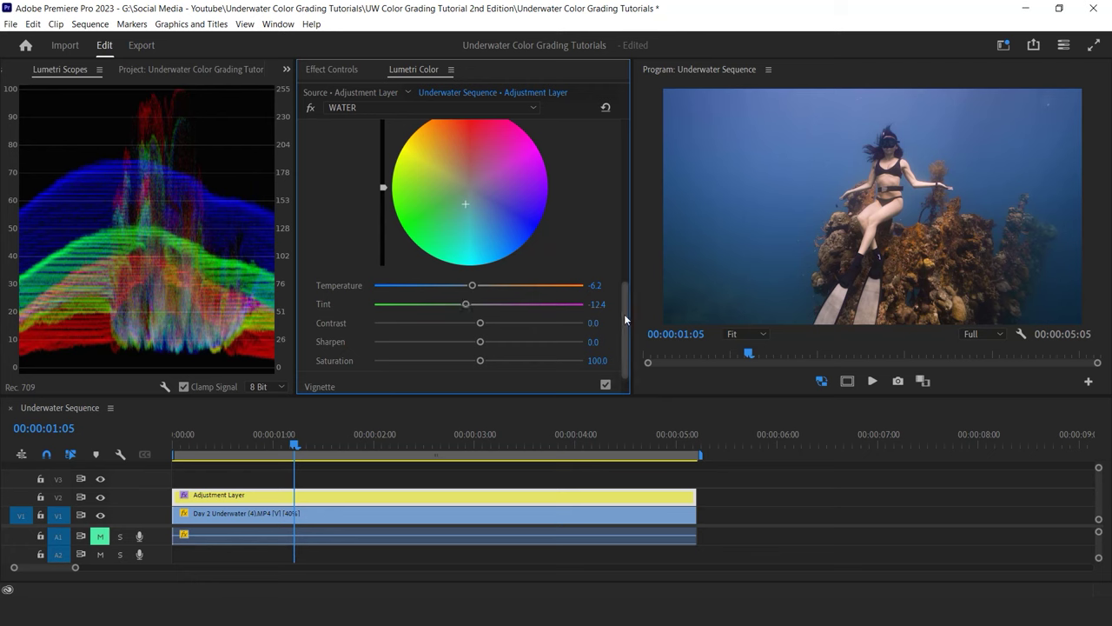
Step: Compare the image with WATER's HSL Secondary correction turned off and on, leaving it enabled
left_click_drag(624, 313, 626, 177)
left_click(606, 181)
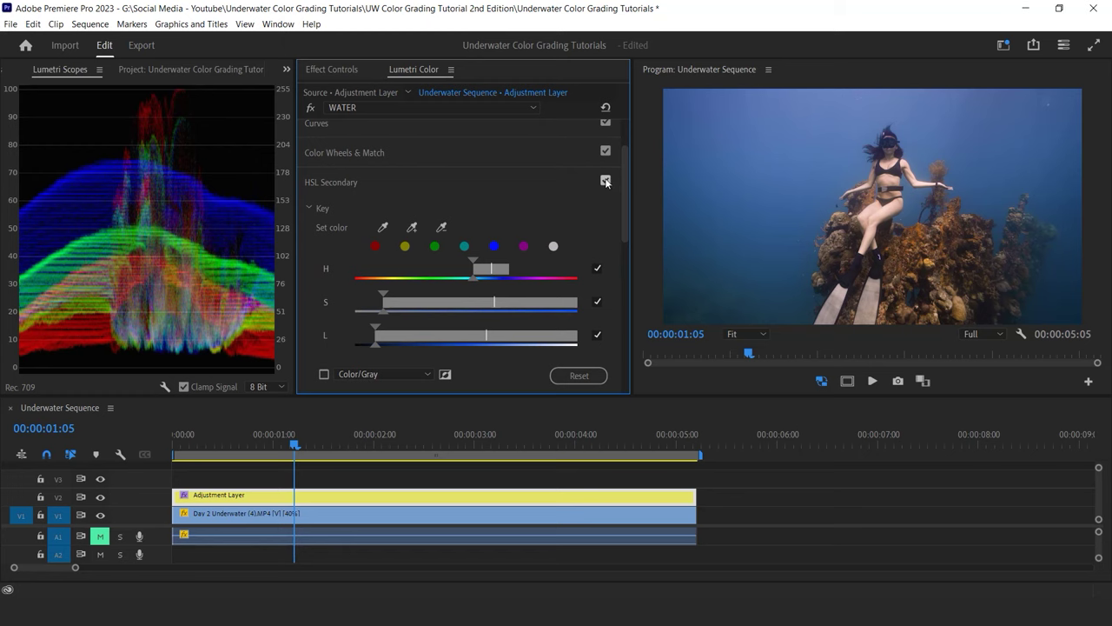
left_click(605, 181)
left_click(606, 181)
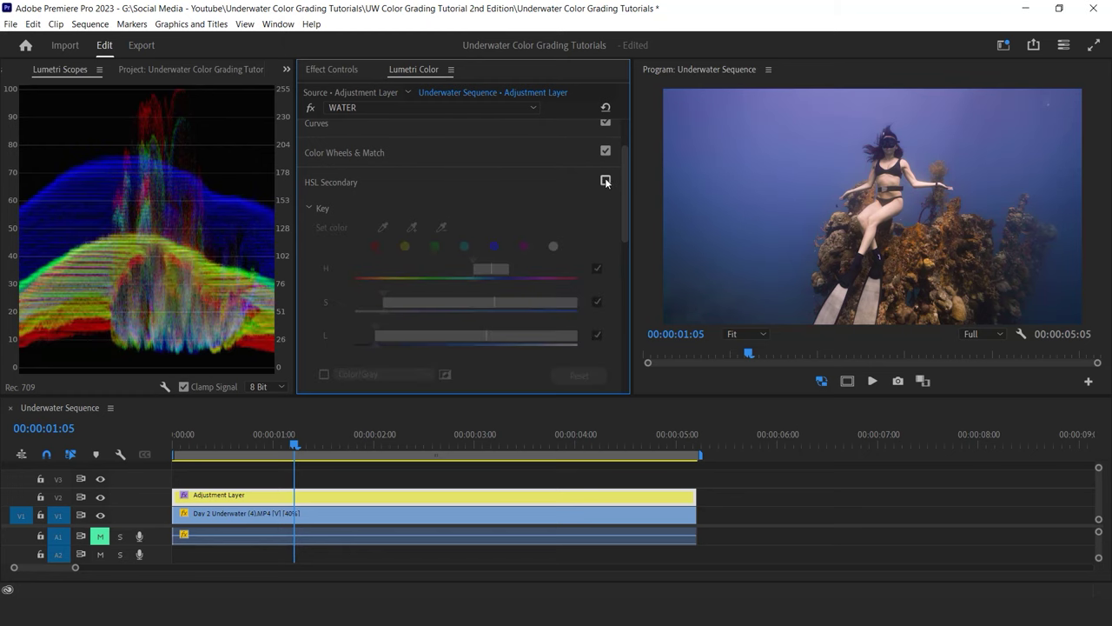
left_click(606, 181)
left_click(606, 180)
left_click(606, 180)
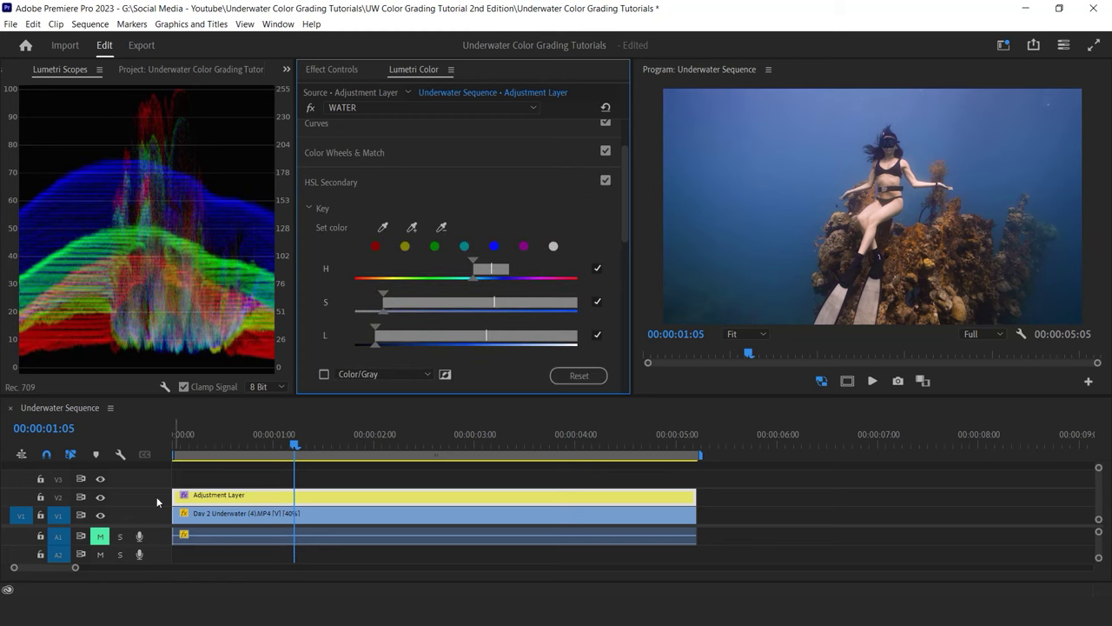
Step: Compare the ungraded and graded footage by hiding and showing track V2, leaving it visible
left_click(101, 497)
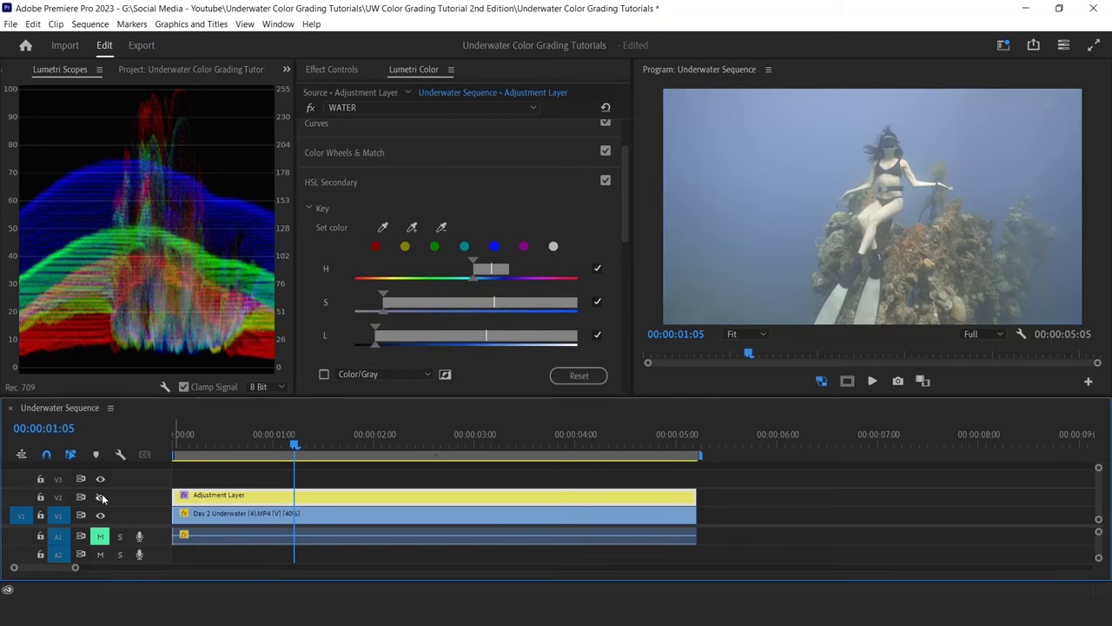
left_click(101, 497)
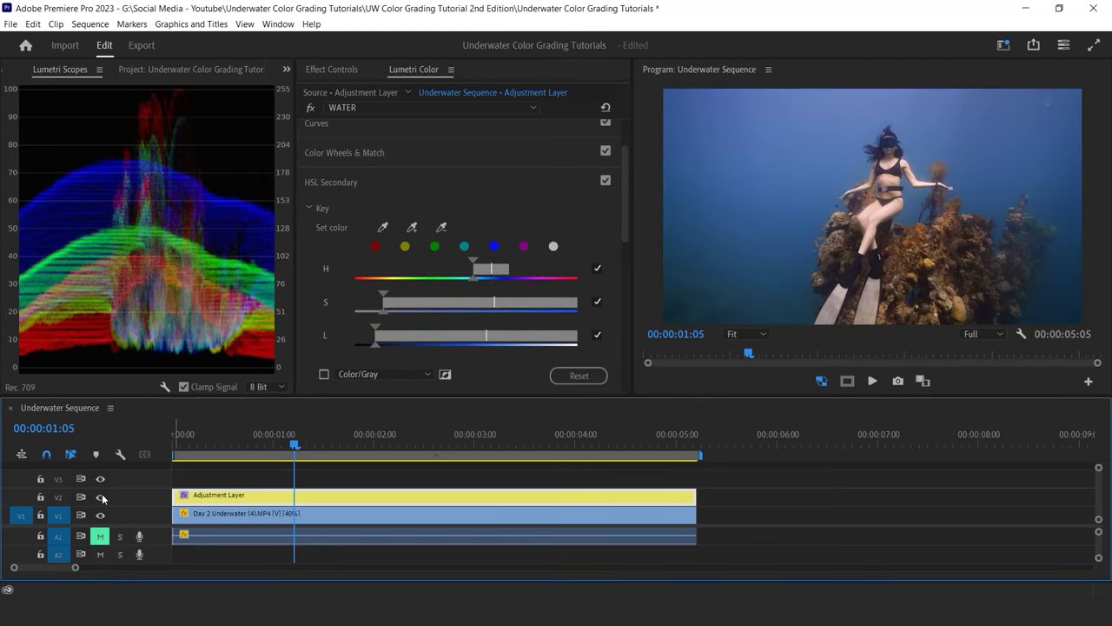
left_click(101, 497)
left_click(101, 497)
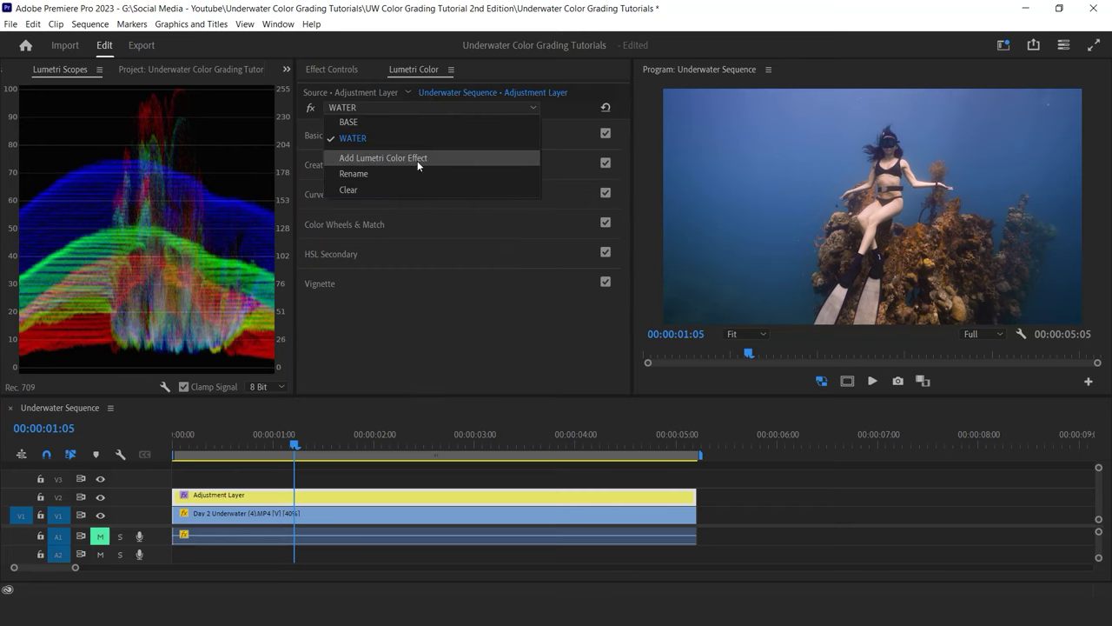
Step: Add a third Lumetri Color effect to the adjustment layer and rename it BOAT
left_click(417, 160)
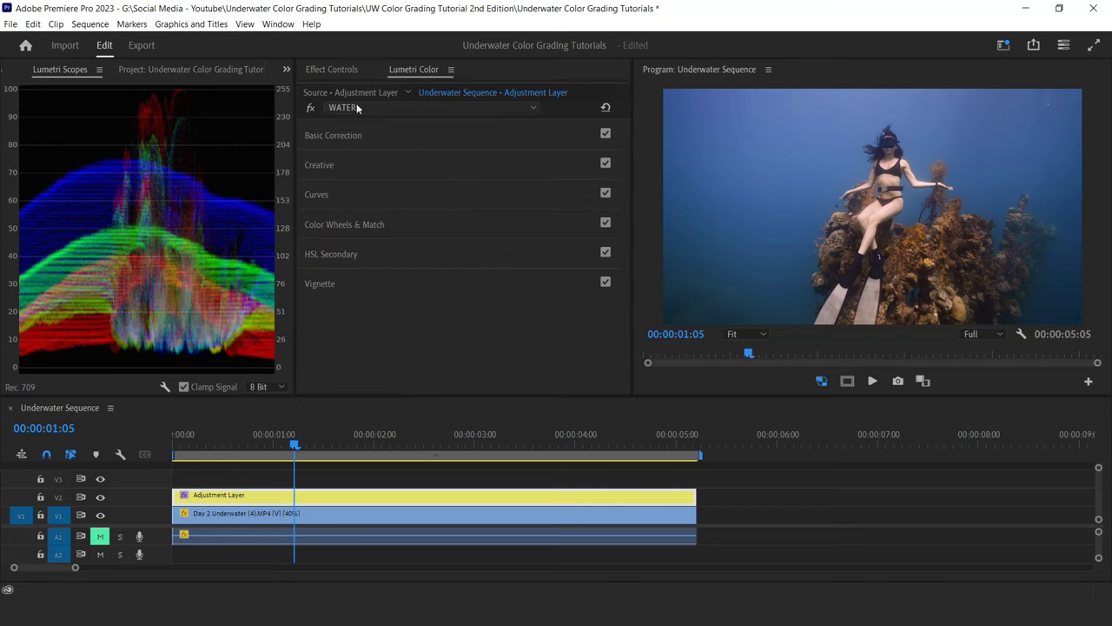
left_click(342, 67)
right_click(353, 205)
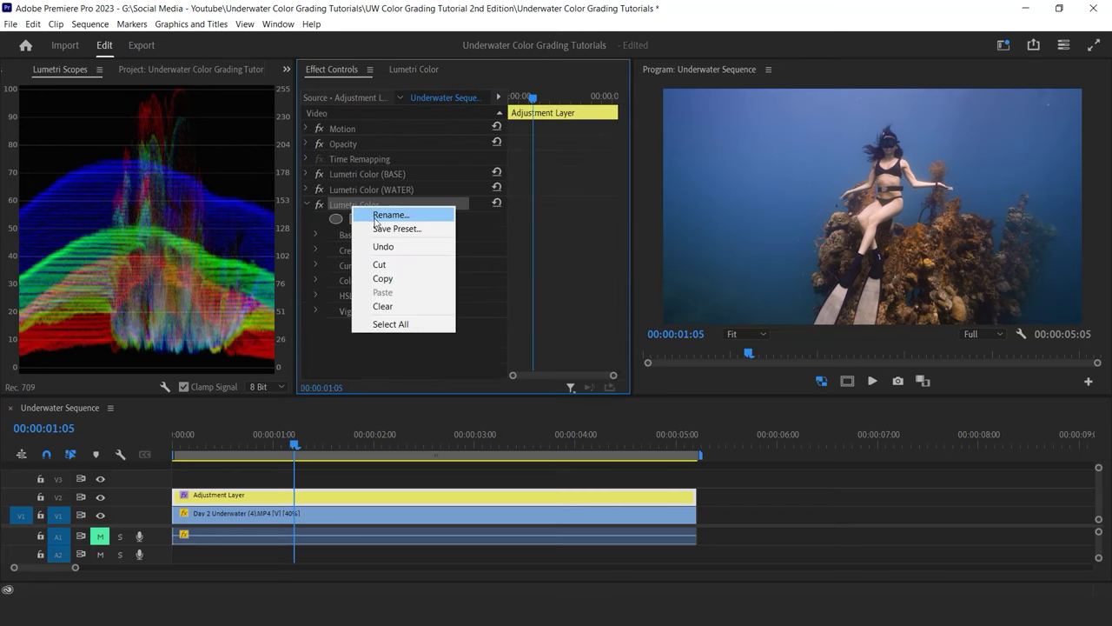
left_click(375, 217)
type("BOAT")
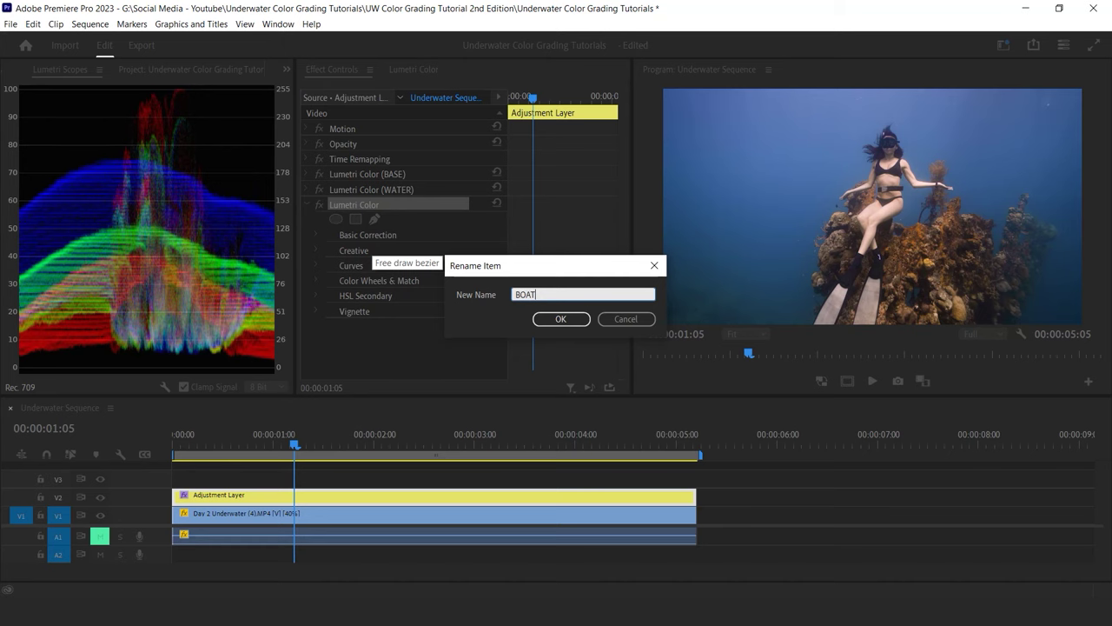
left_click(561, 319)
Step: In BOAT's HSL Secondary, show the Color/Gray mask and key yellow, widening the hue range to everything except the blues
left_click(414, 70)
left_click(334, 253)
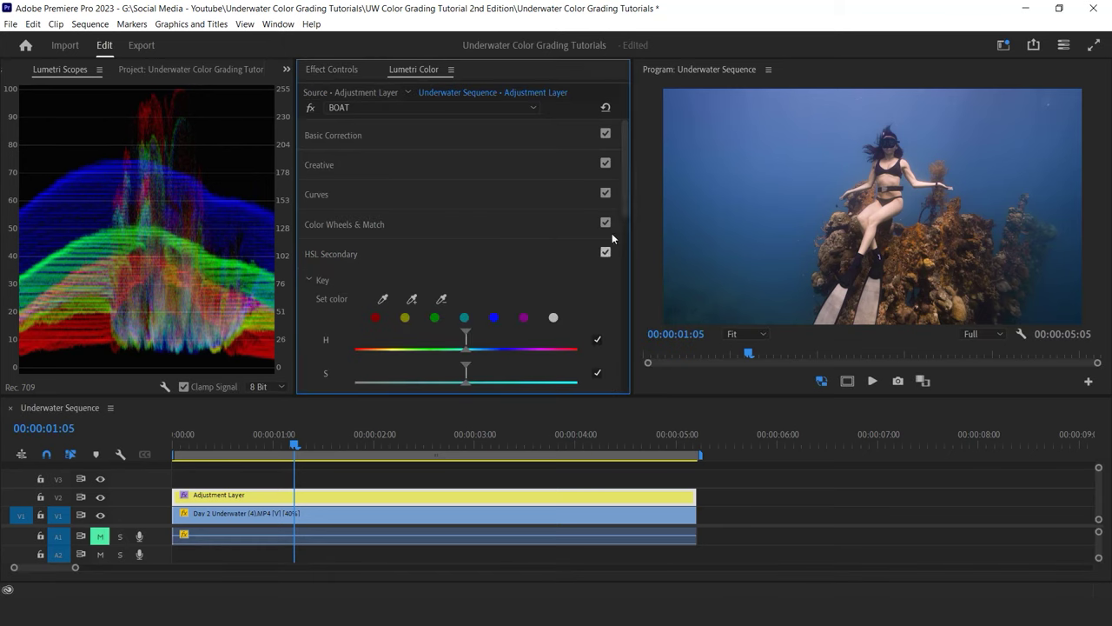
scroll(617, 239, "down", 4)
scroll(621, 245, "up", 2)
left_click(324, 344)
left_click(405, 214)
left_click_drag(398, 233, 458, 233)
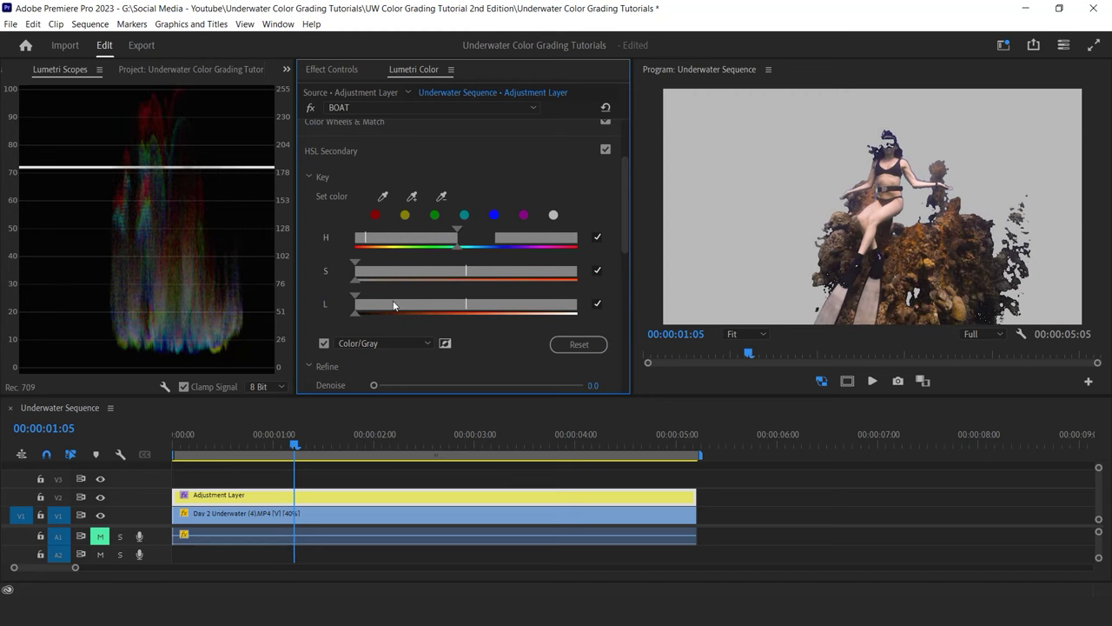
scroll(405, 217, "down", 2)
Step: On BOAT, draw a free-form mask at the clip's first frame around the reef, tracing its inner edge along the freediver to exclude her
left_click(331, 70)
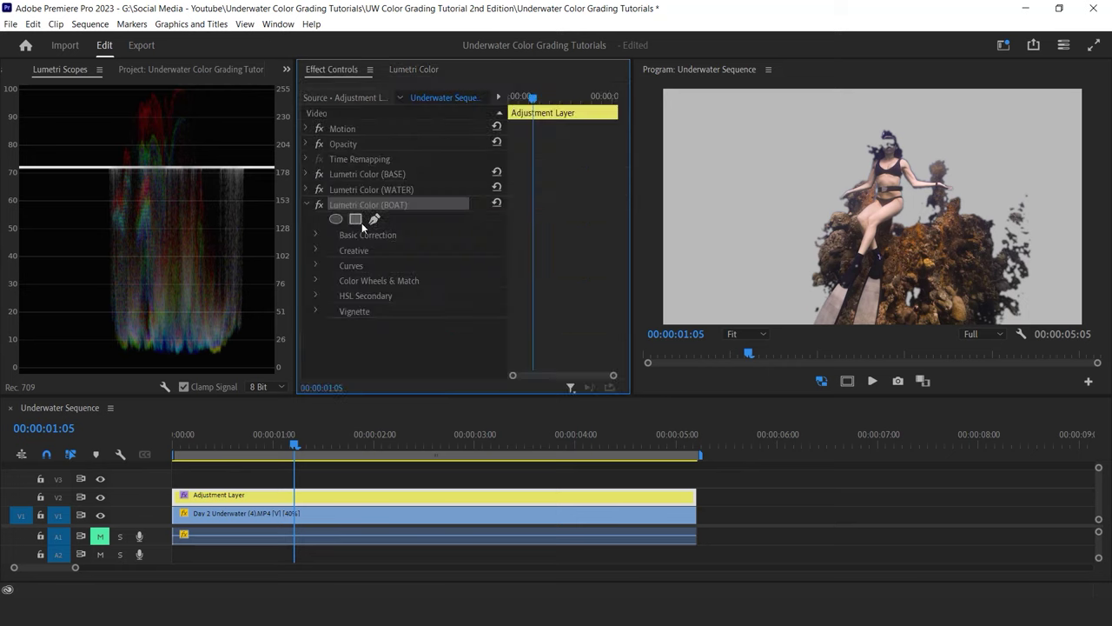
key("Home")
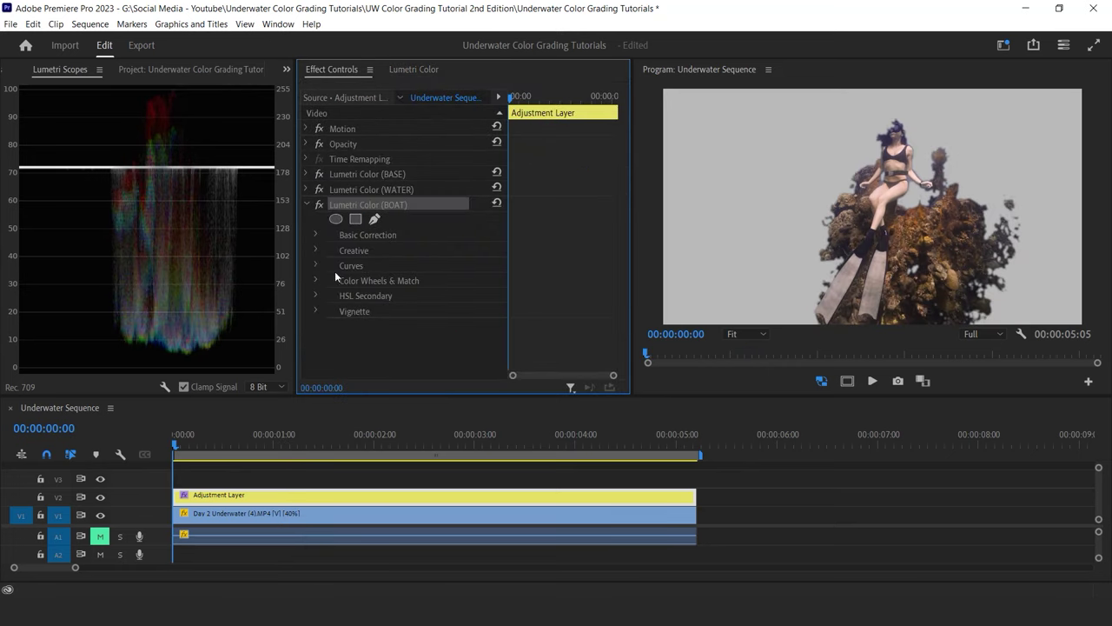
left_click(374, 219)
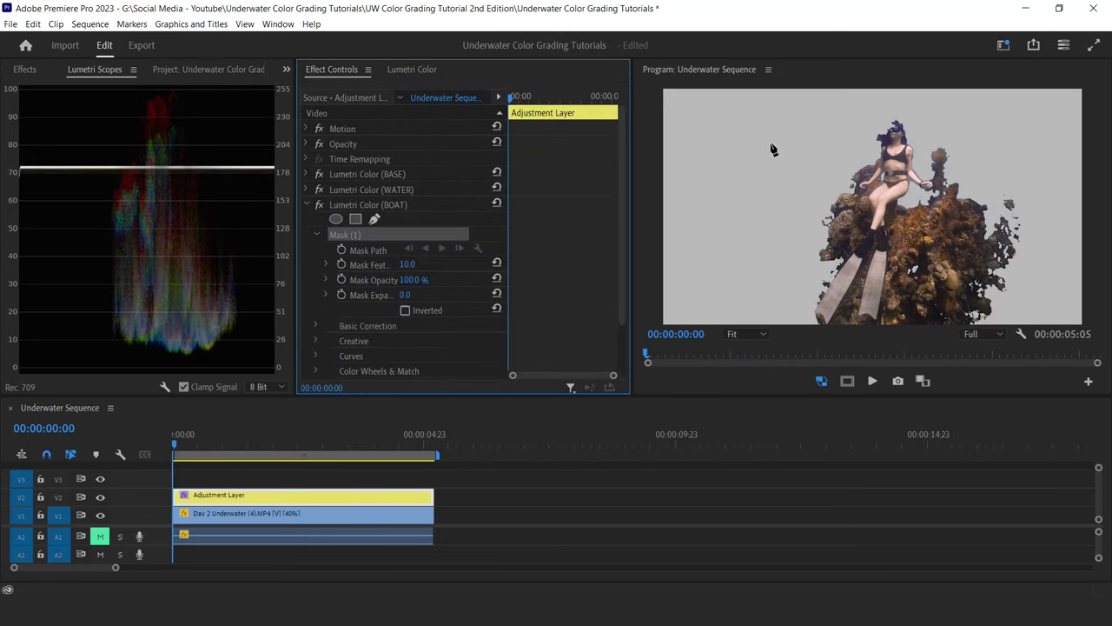
left_click(876, 123)
left_click(858, 184)
left_click(868, 229)
left_click(895, 204)
left_click(922, 164)
left_click(934, 144)
left_click(946, 125)
left_click(922, 298)
left_click(877, 124)
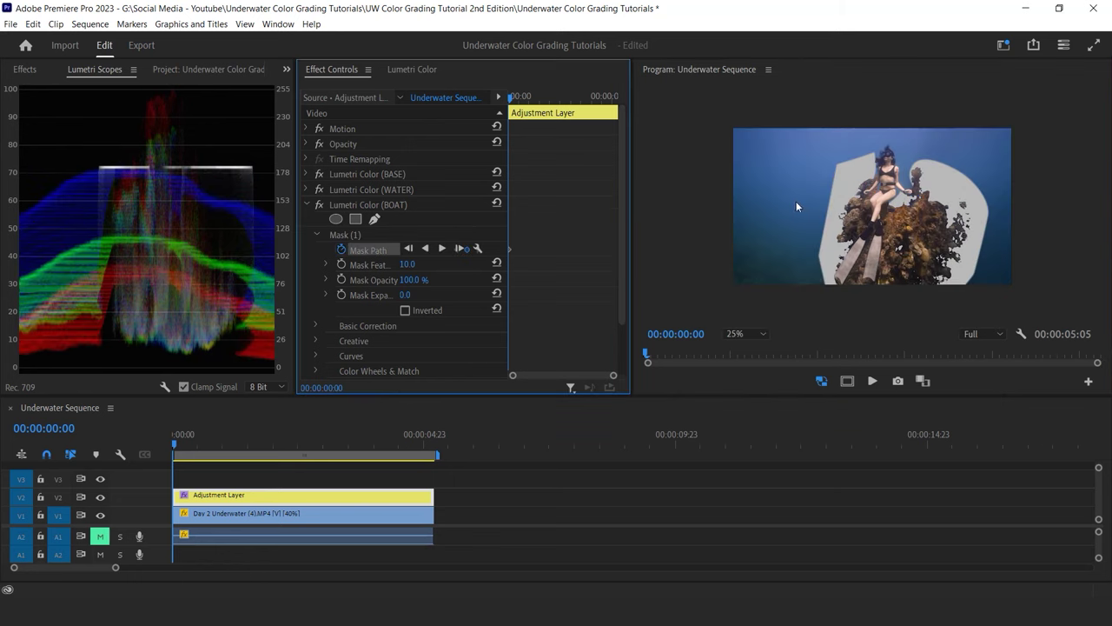
Step: Adjust BOAT's mask path at later frames up to the clip's end so it keeps following the reef and freediver
left_click(606, 96)
left_click(695, 139)
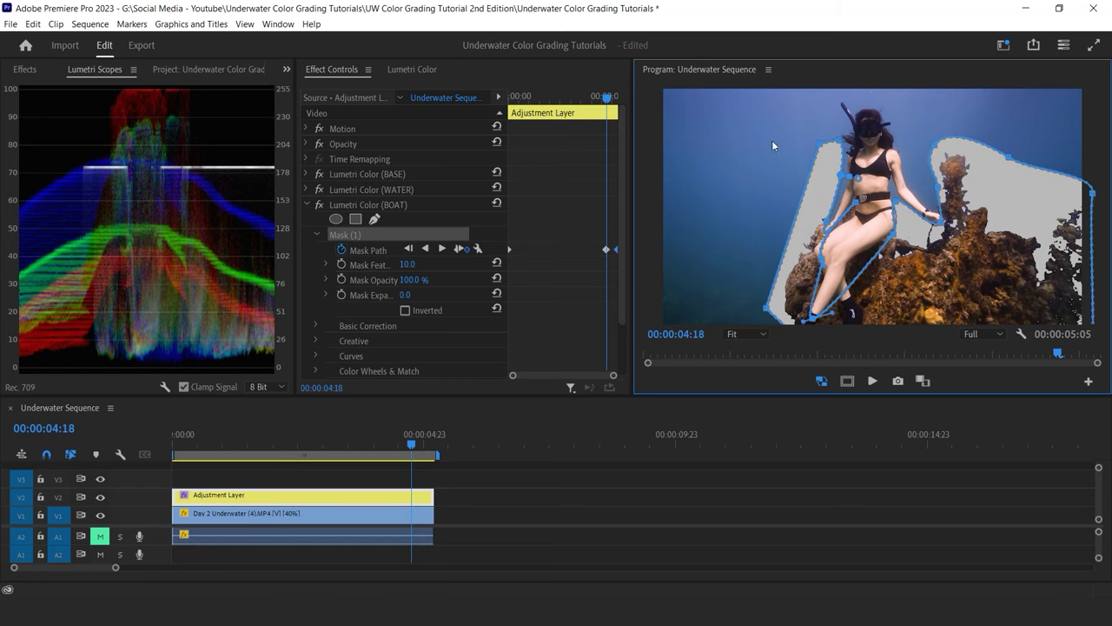
left_click(566, 99)
left_click_drag(566, 103, 570, 104)
left_click_drag(861, 155, 872, 159)
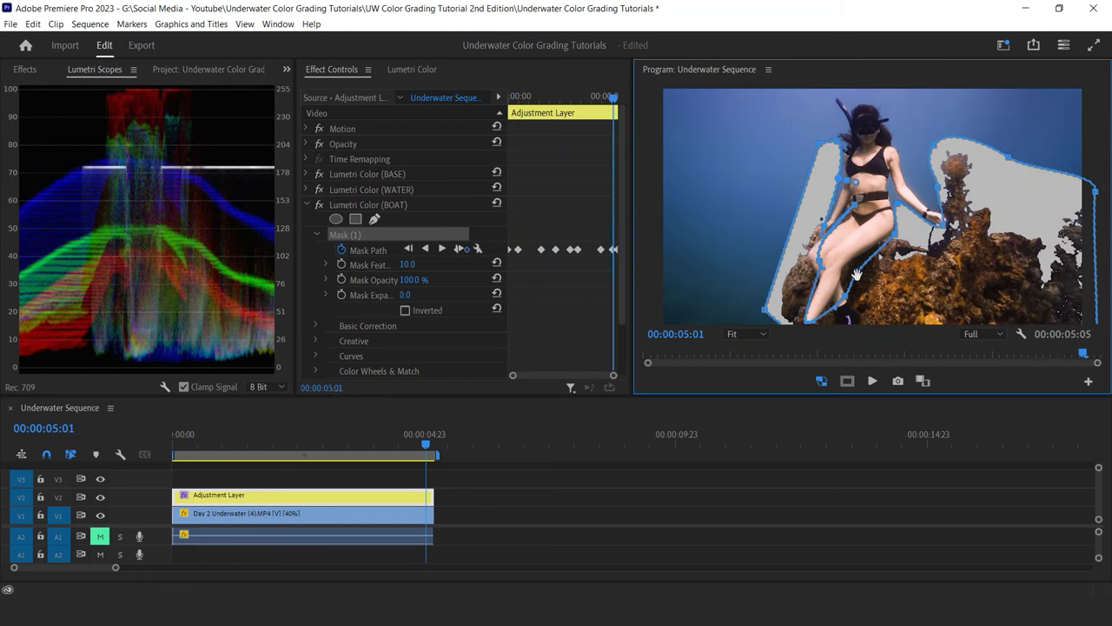
Step: Set BOAT's HSL Secondary denoise to 12.4 and blur to 3.3, and lower its correction saturation to 76.6
left_click(341, 203)
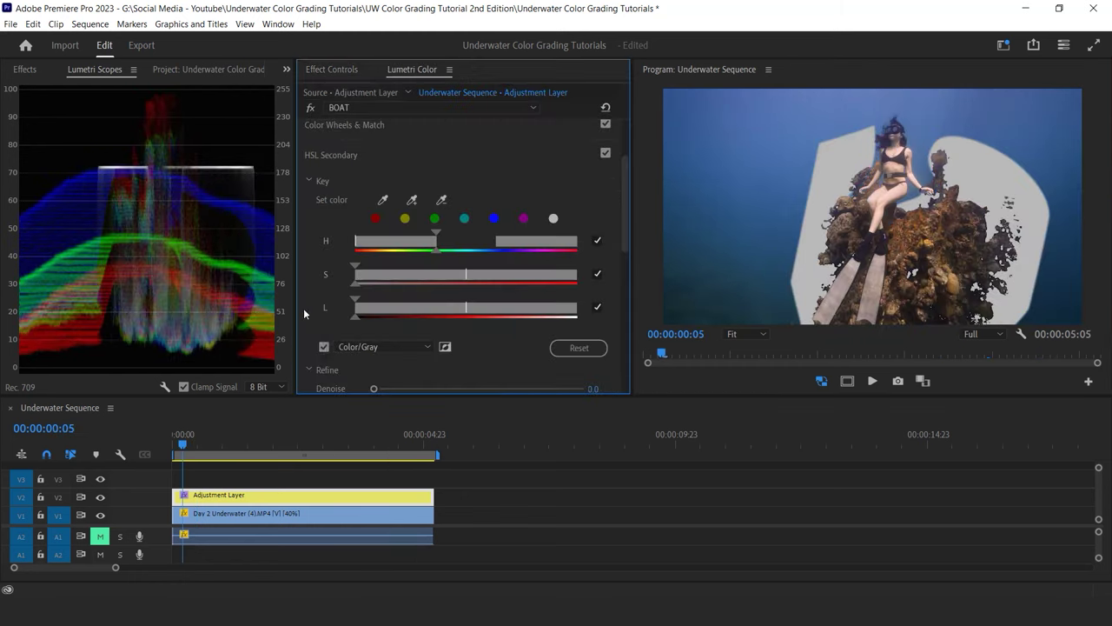
scroll(313, 278, "down", 2)
left_click_drag(374, 302, 403, 308)
scroll(344, 331, "down", 5)
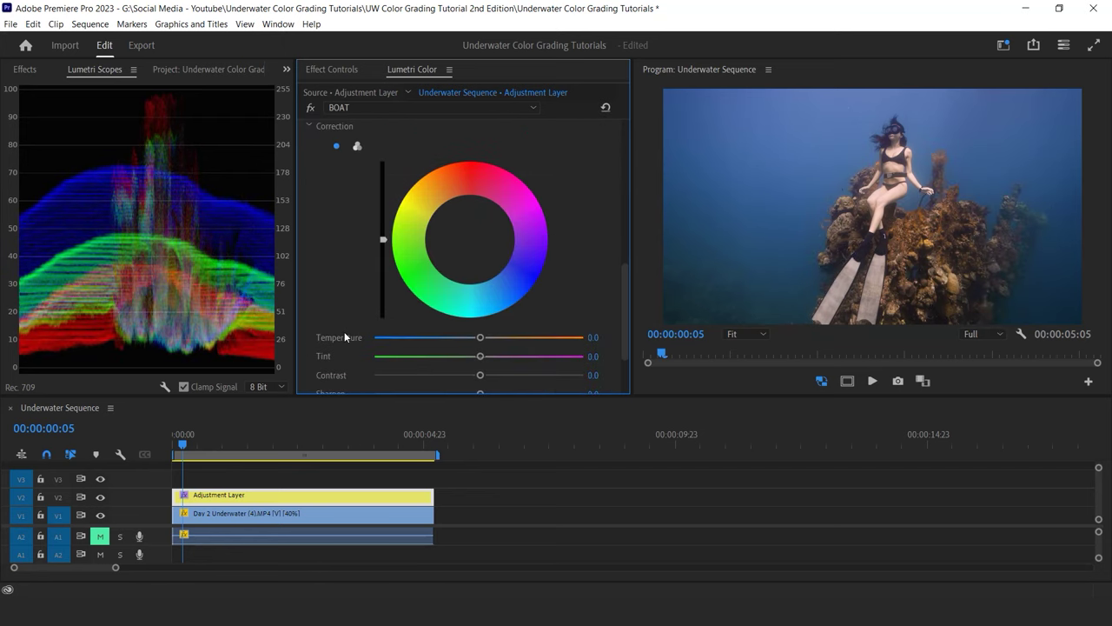
scroll(345, 331, "down", 2)
left_click_drag(479, 339, 453, 341)
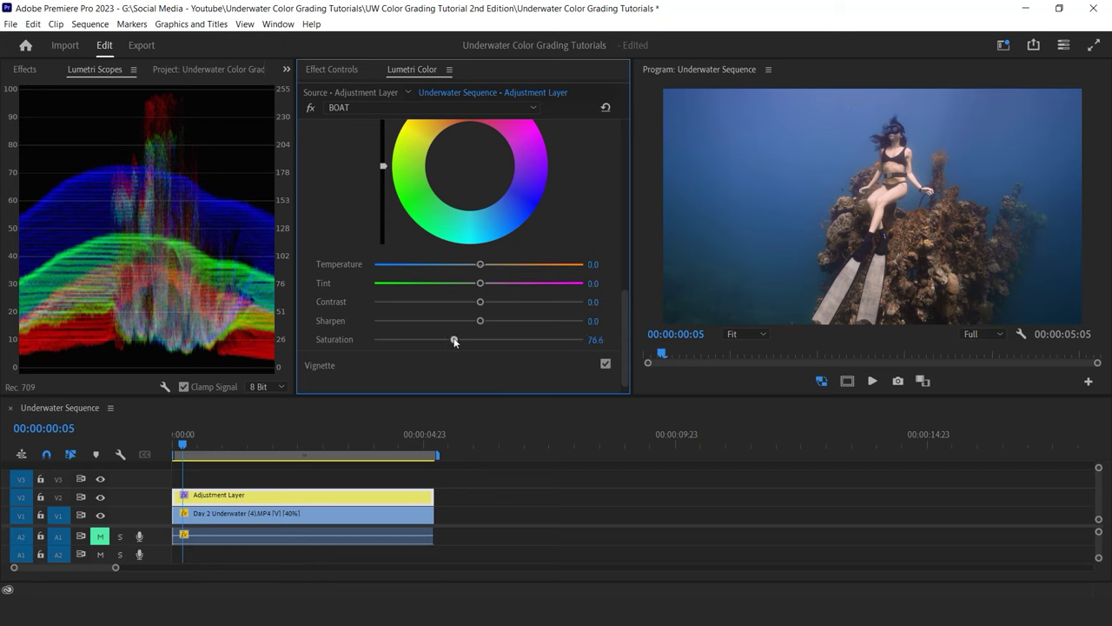
Step: Duplicate the BOAT effect on the adjustment layer and rename the copy FREEDIVER
left_click(332, 69)
right_click(354, 204)
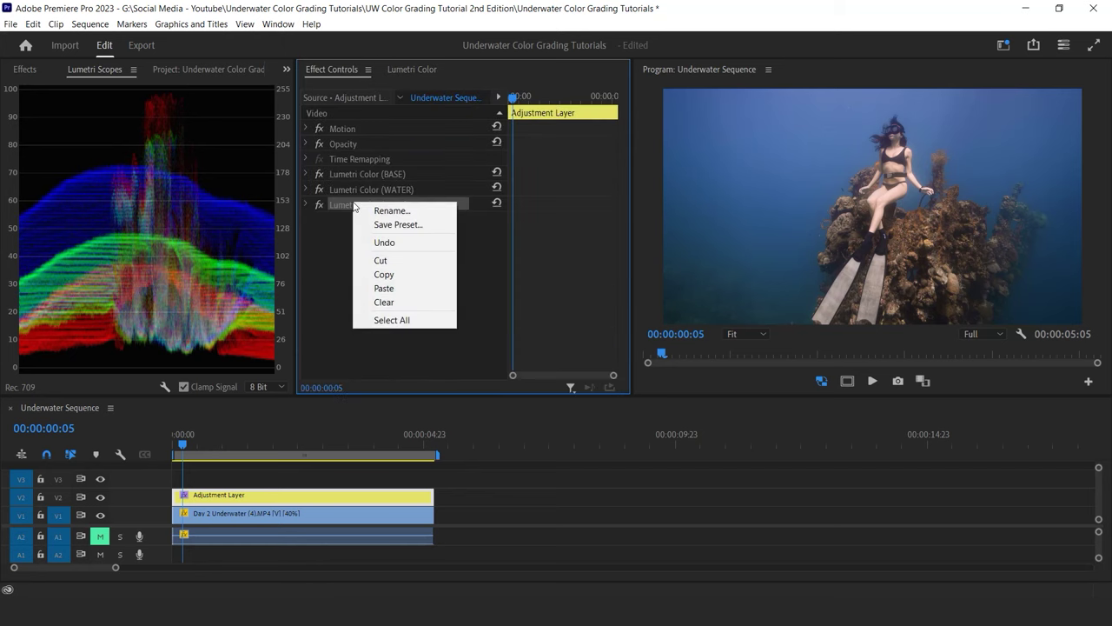
left_click(383, 274)
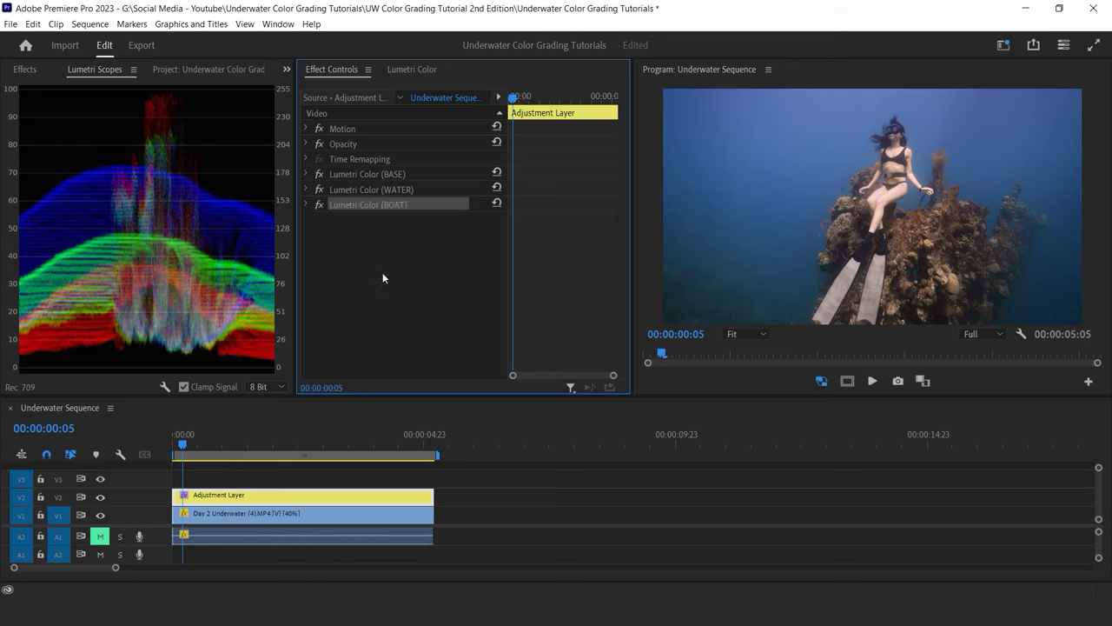
right_click(382, 272)
left_click(411, 359)
right_click(391, 220)
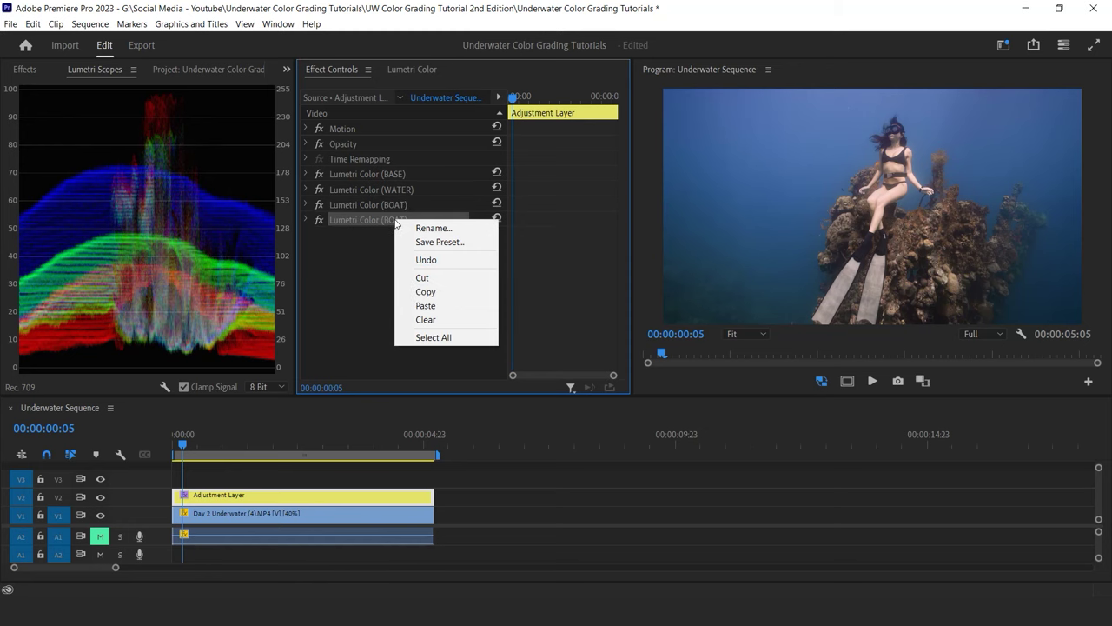
left_click(417, 228)
type("FREEDI")
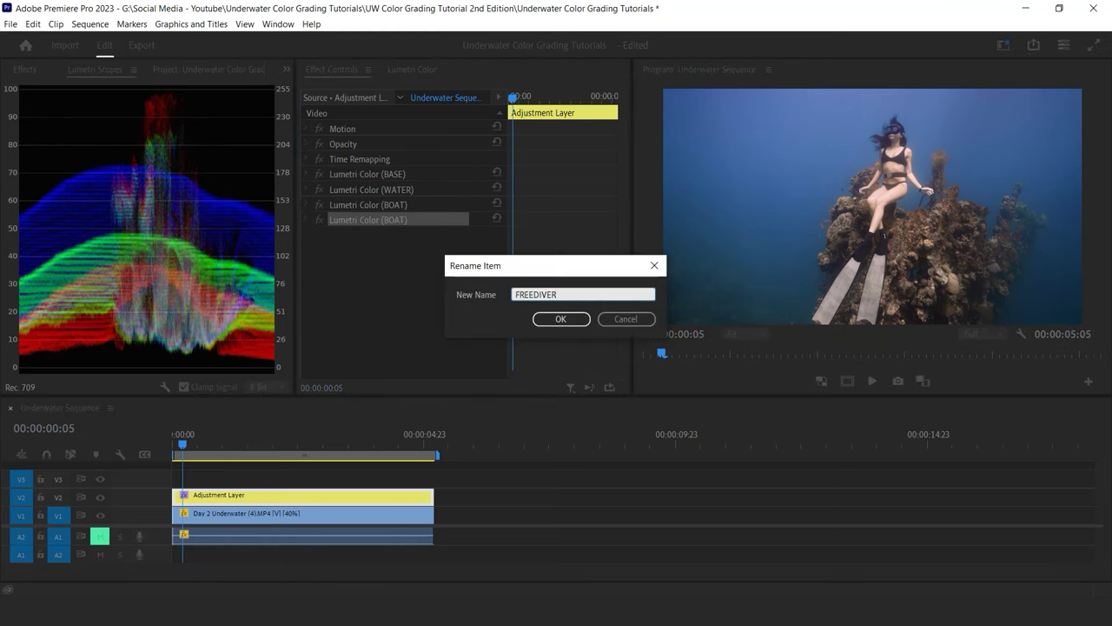
type("VER")
key("Return")
Step: Invert the mask of the FREEDIVER effect
left_click(305, 219)
left_click(344, 249)
scroll(308, 275, "down", 2)
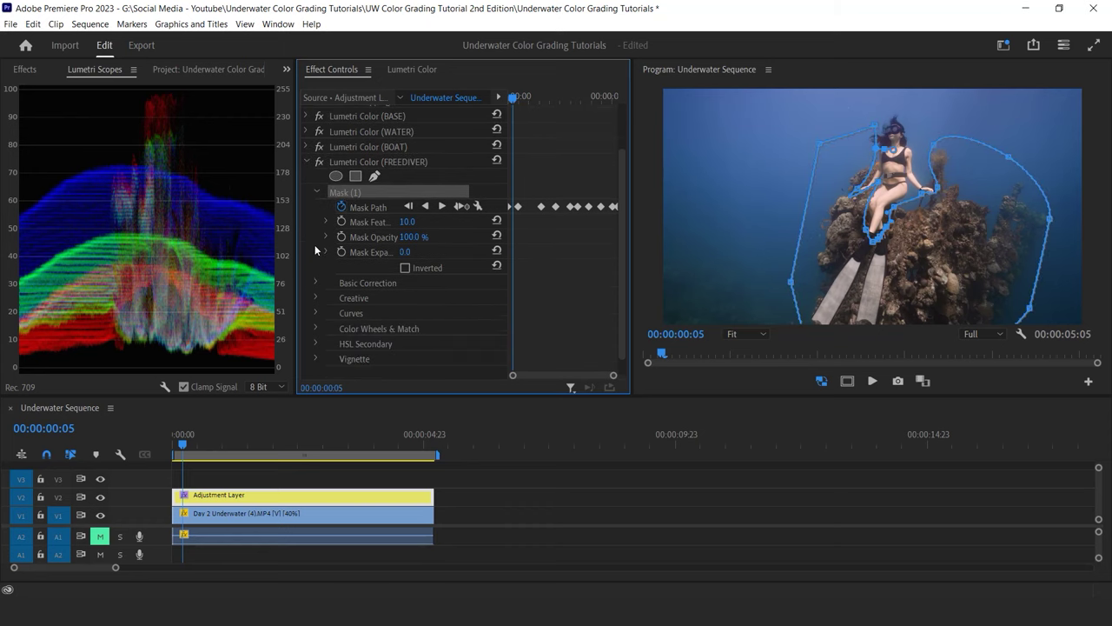
left_click(405, 269)
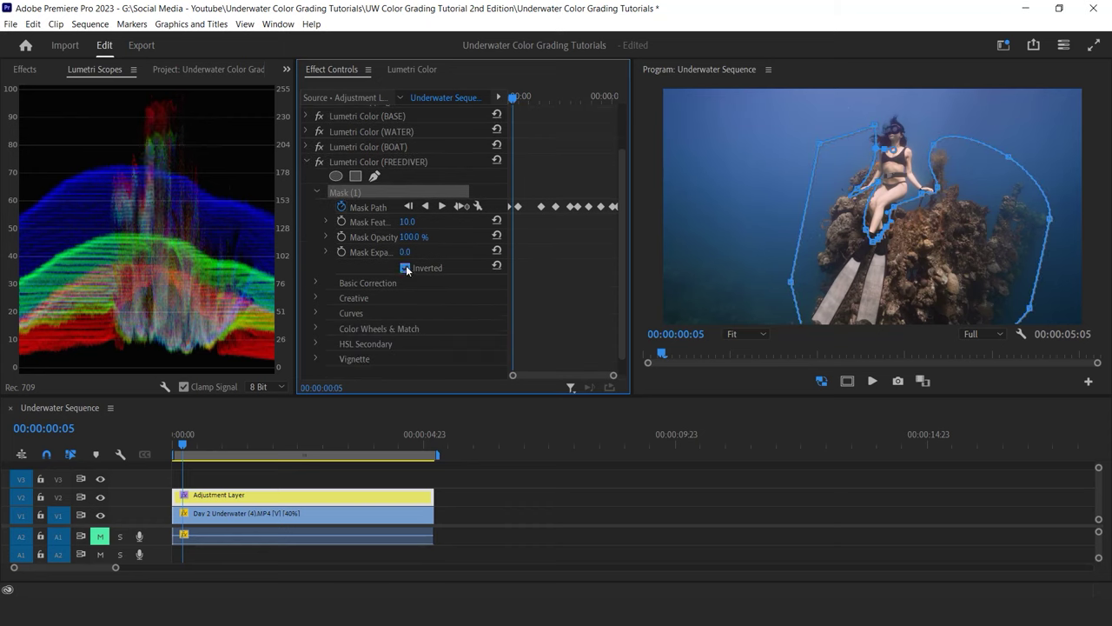
Step: Preview FREEDIVER's HSL Secondary key with the Color/Gray mask
left_click(406, 69)
left_click(350, 251)
scroll(339, 253, "down", 2)
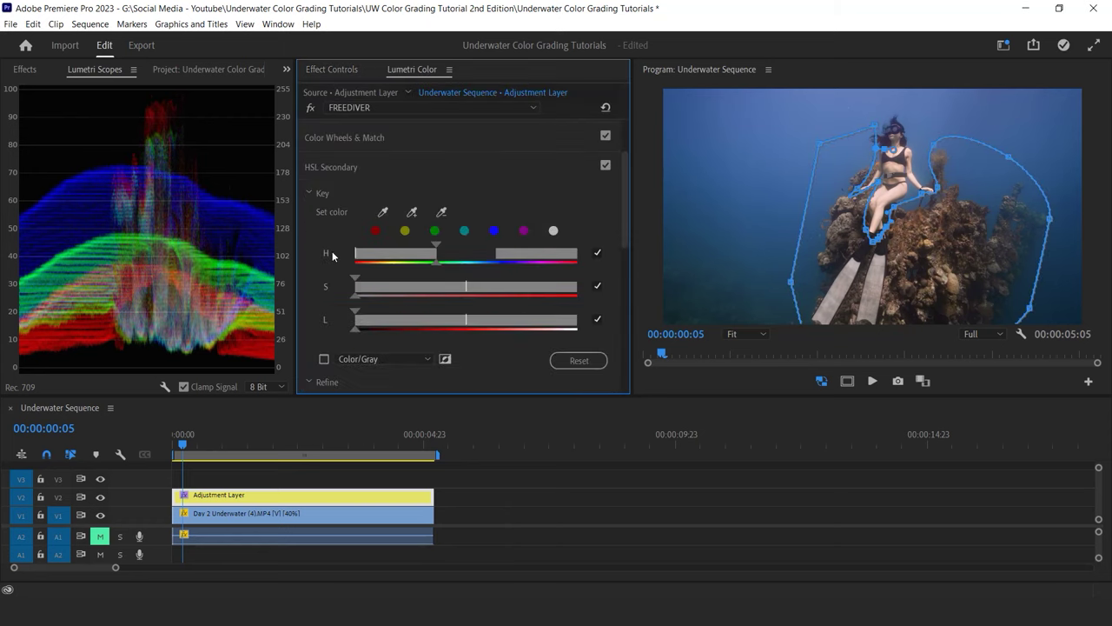
scroll(331, 269, "down", 1)
left_click(325, 317)
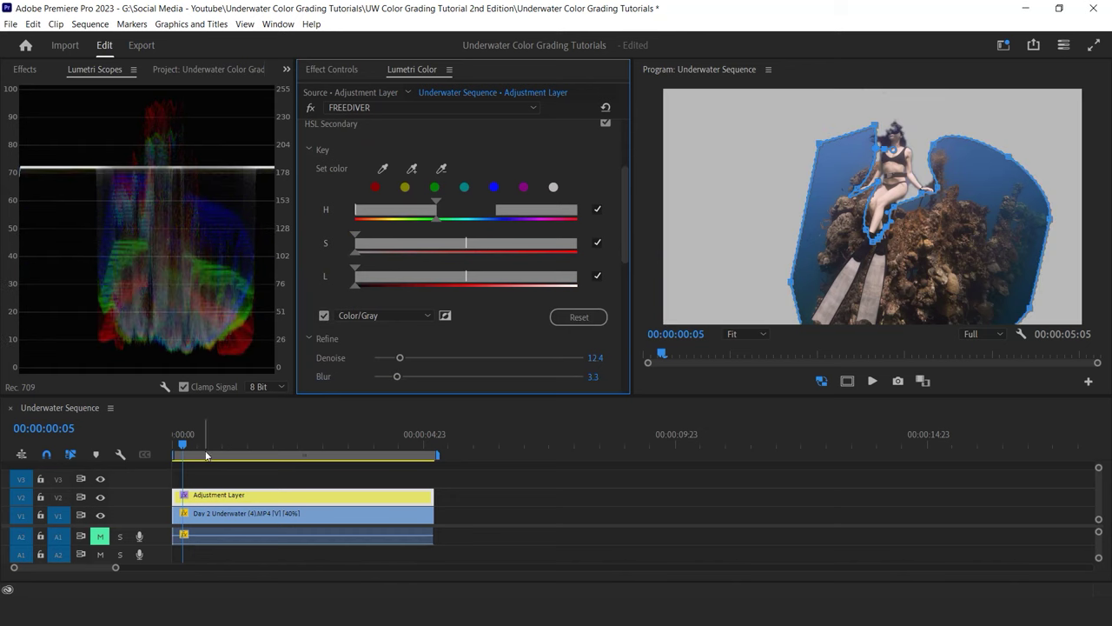
Step: Slightly darken FREEDIVER's HSL Secondary correction at 00:00:02:16 and set temperature to 28.3, tint to 3.4 and contrast to 7.6
left_click(306, 445)
scroll(309, 272, "down", 5)
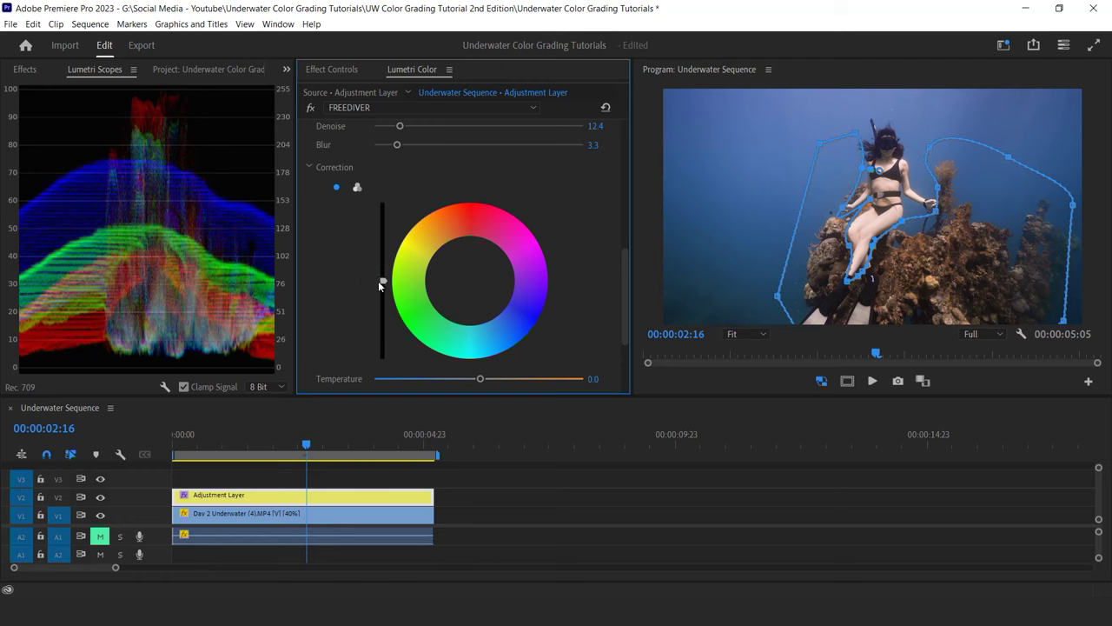
left_click_drag(381, 282, 383, 291)
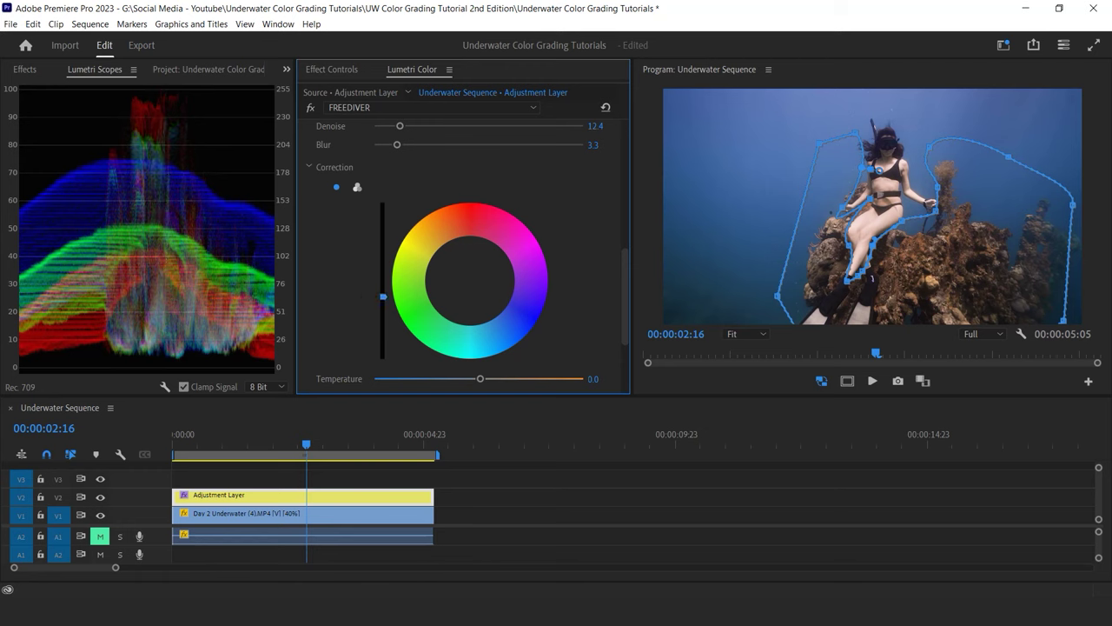
scroll(356, 278, "down", 3)
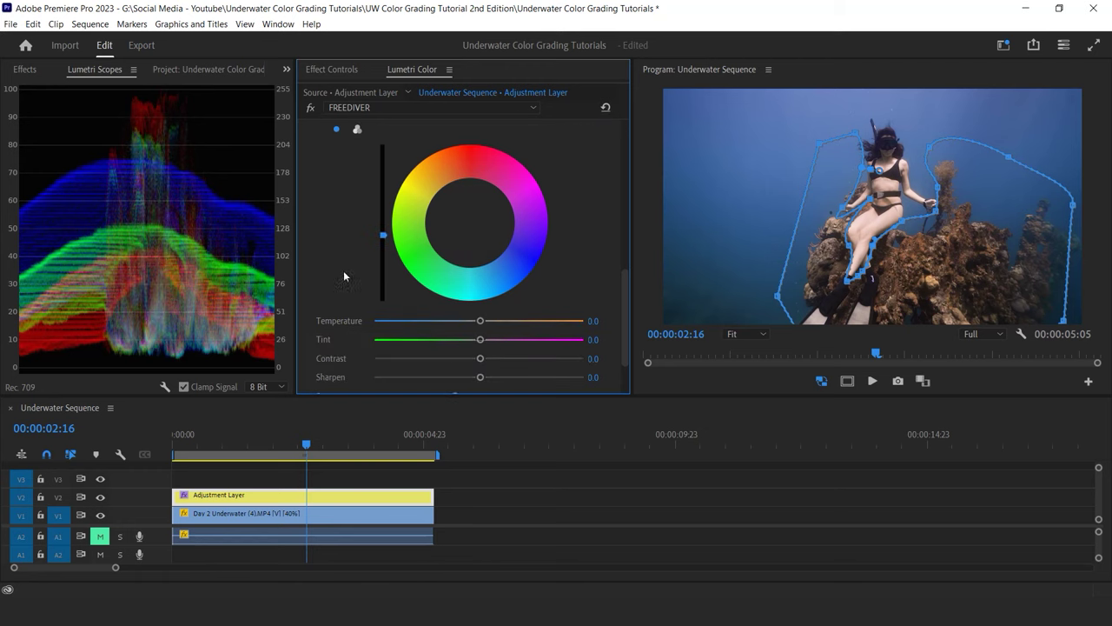
left_click_drag(480, 321, 505, 307)
scroll(481, 345, "down", 1)
Step: Scrub and play the latter part of the clip to check the FREEDIVER correction
left_click_drag(315, 443, 375, 443)
left_click(331, 69)
key("space")
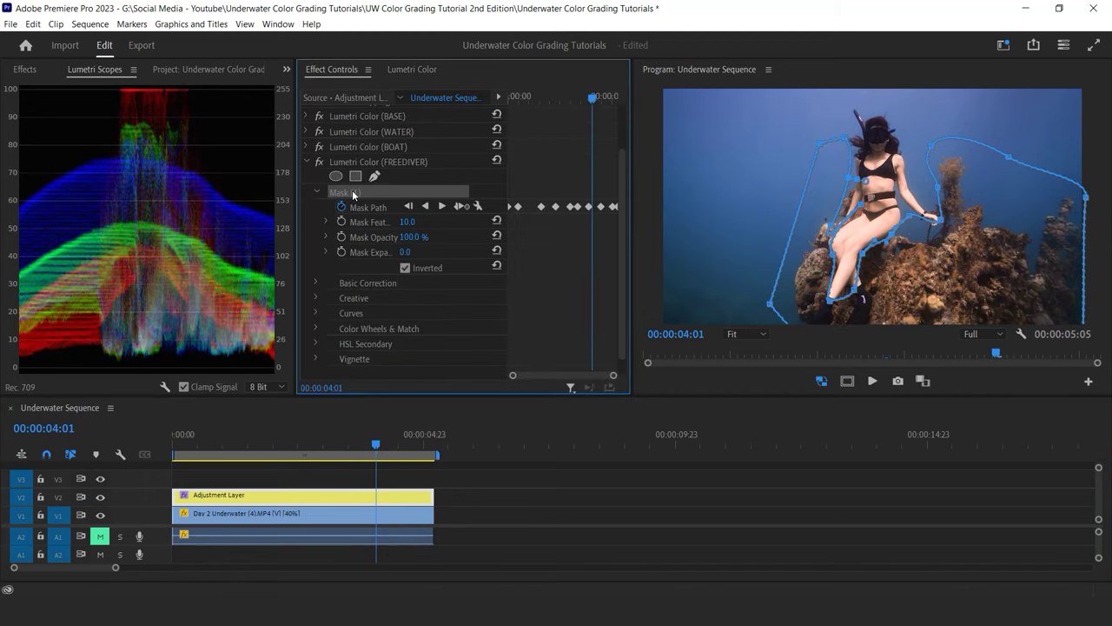
Step: Compare the image with the FREEDIVER and BOAT effects turned off and on, leaving both enabled
left_click(305, 161)
left_click(319, 221)
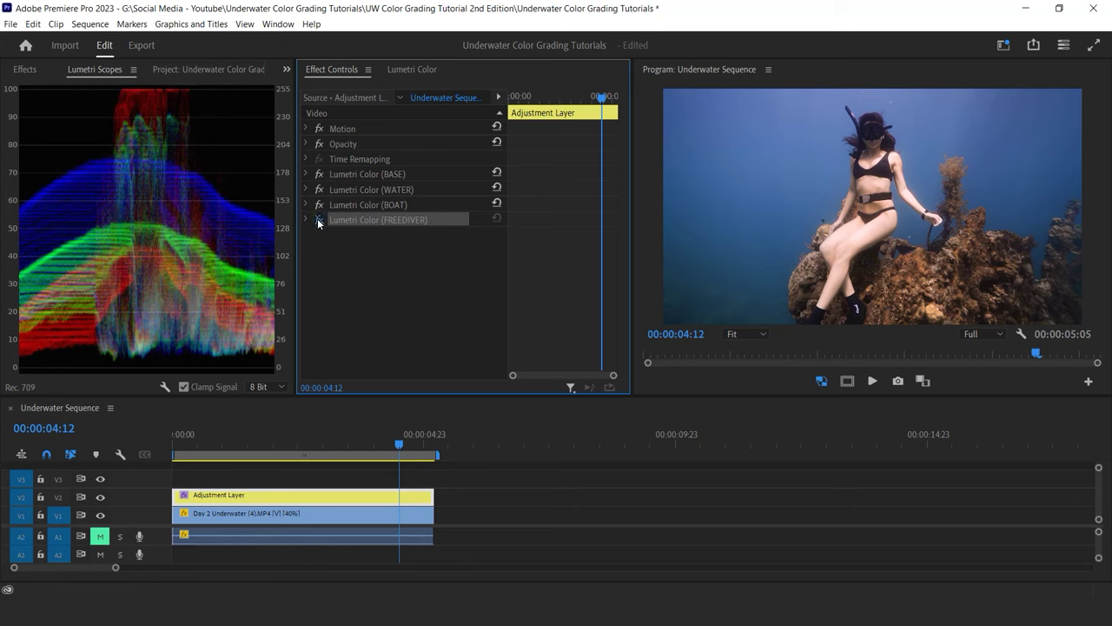
left_click(319, 204)
left_click(319, 204)
left_click(319, 205)
left_click(319, 205)
left_click(319, 204)
left_click(319, 204)
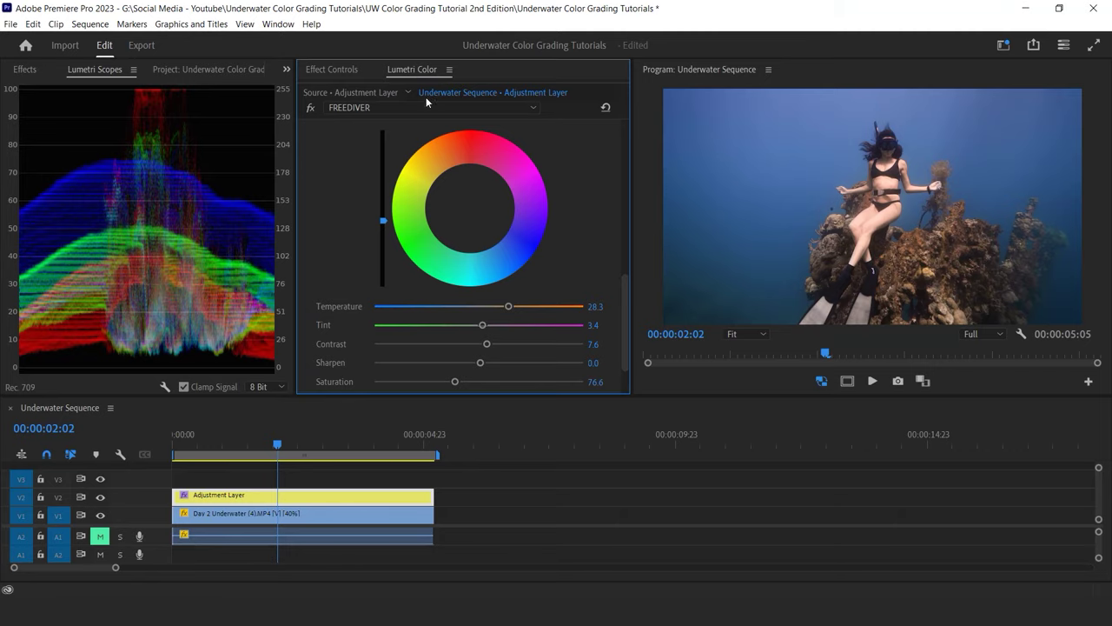
Step: Add a fifth Lumetri Color effect to the adjustment layer and rename it BW LUT
left_click(423, 107)
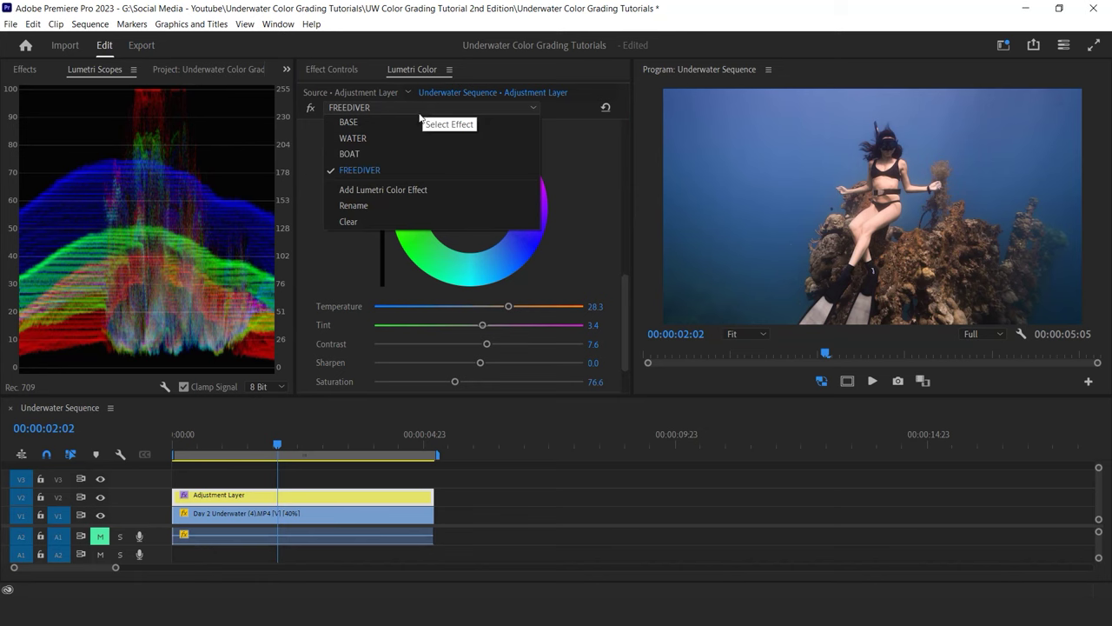
left_click(389, 188)
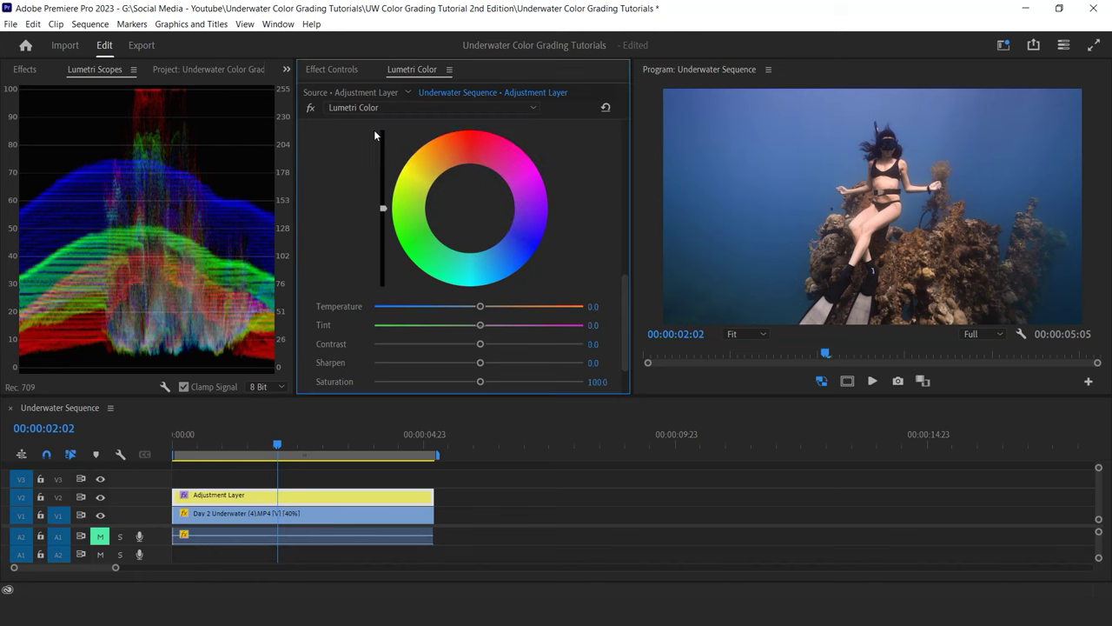
left_click(348, 70)
right_click(357, 233)
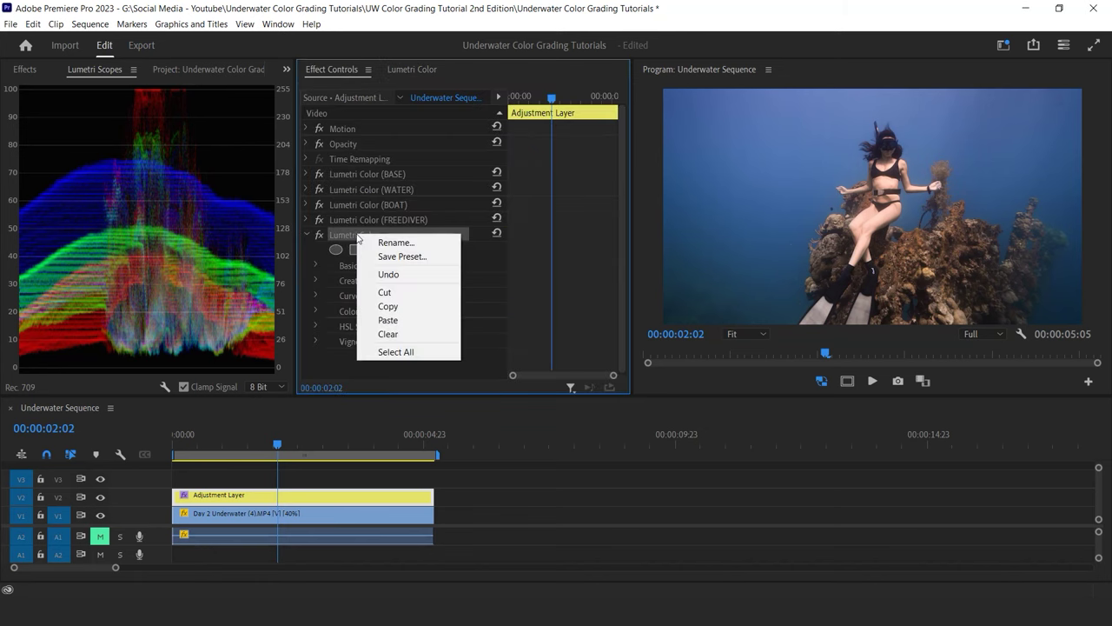
left_click(387, 240)
type("BW LUT")
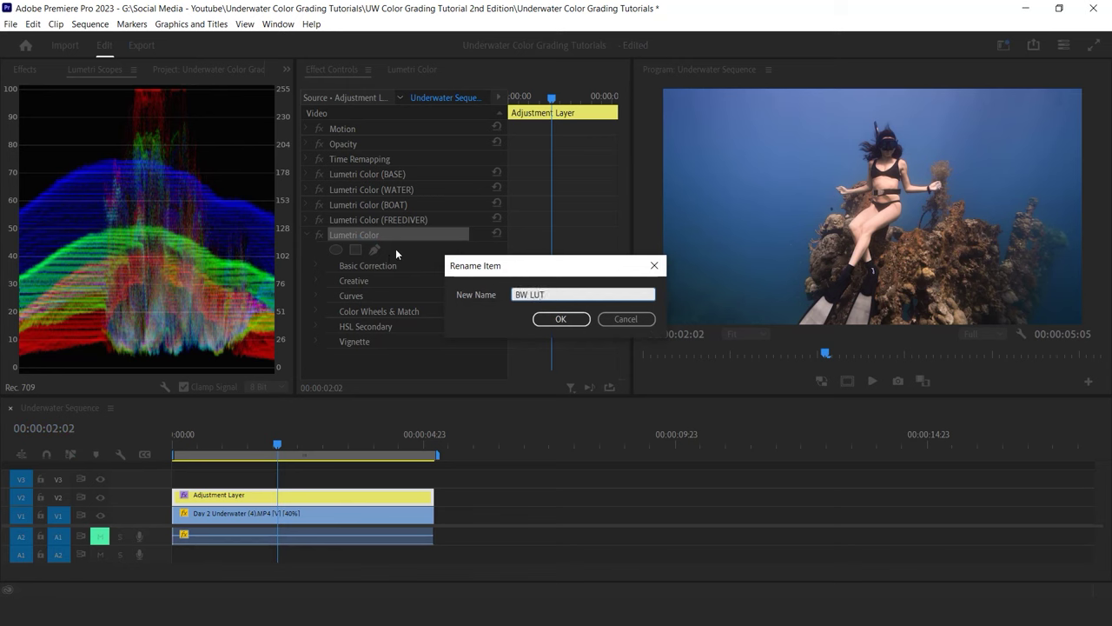
left_click(560, 319)
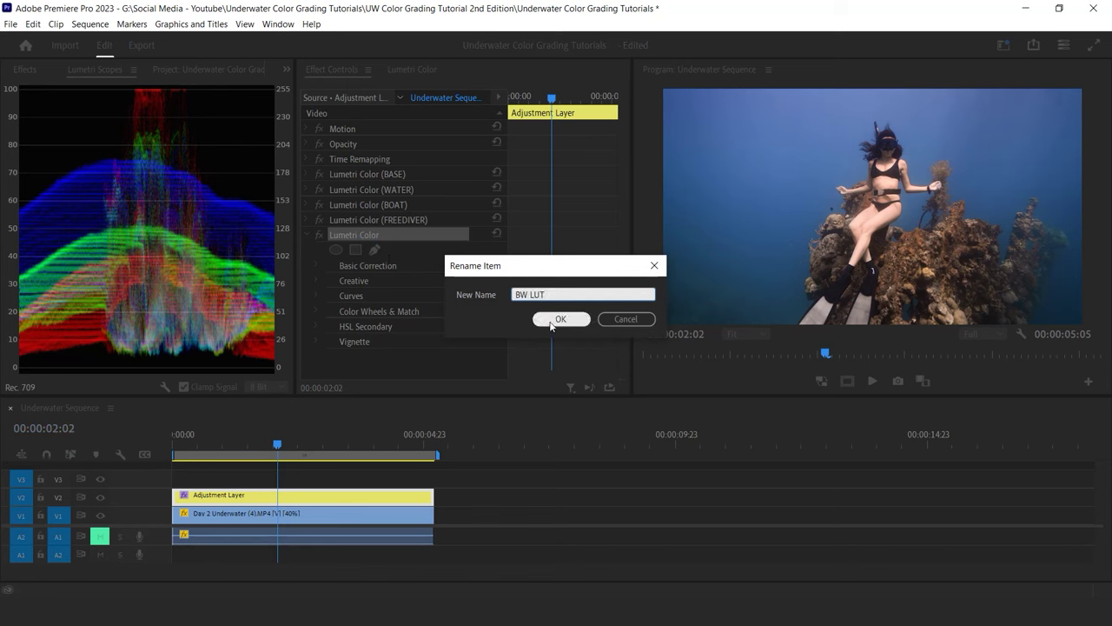
Step: Apply the creative look a-Casino Royale 1 - Rec709 to BW LUT
left_click(413, 69)
left_click_drag(626, 326, 628, 141)
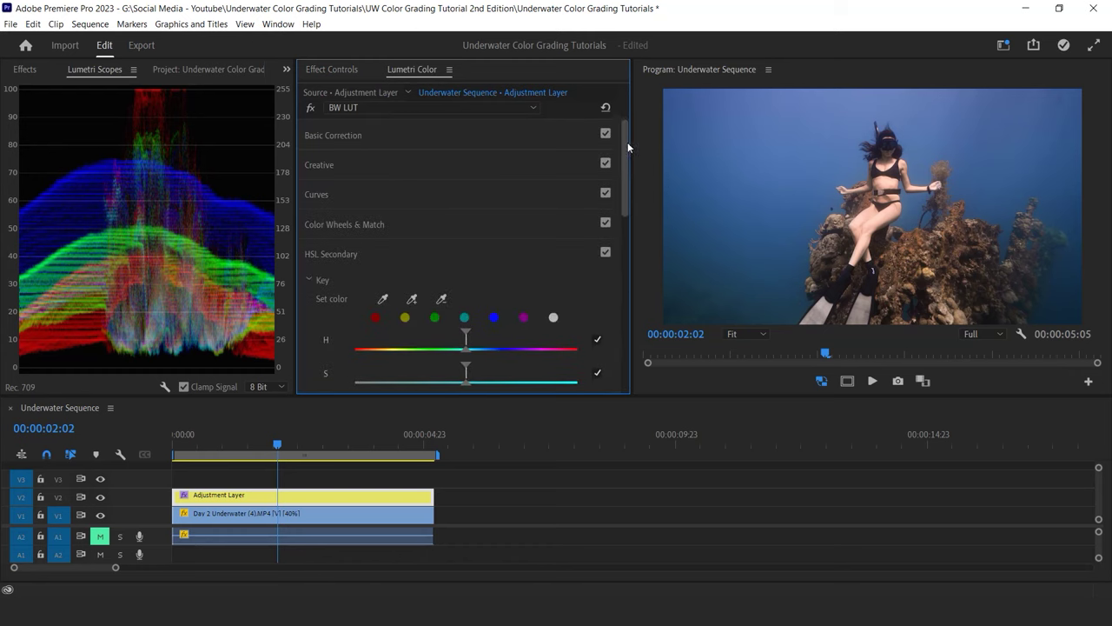
left_click(377, 166)
left_click(452, 186)
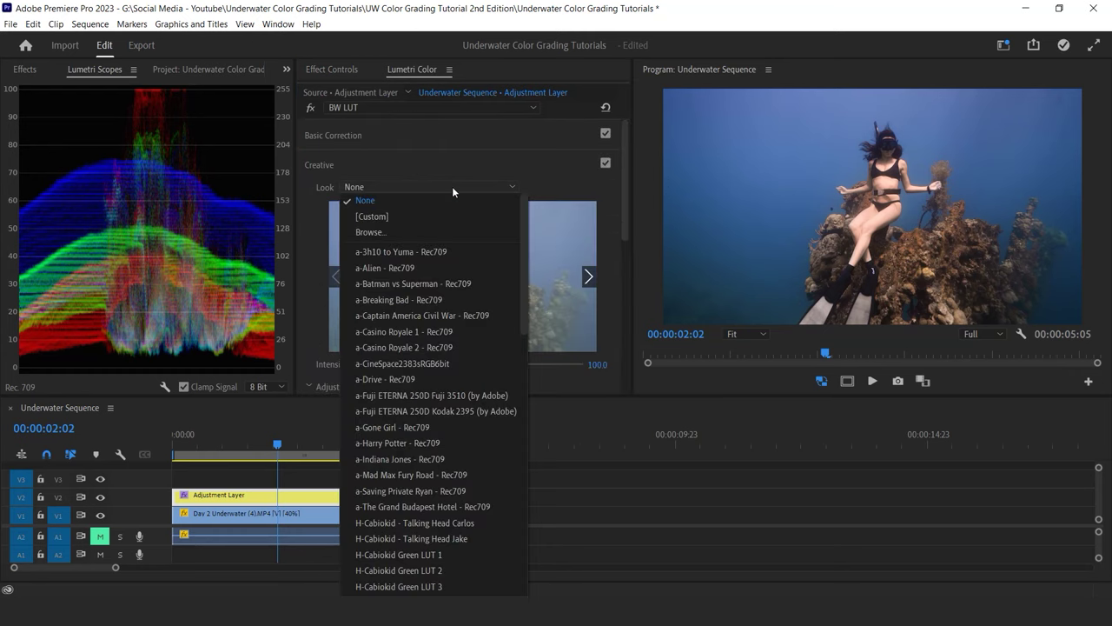
scroll(521, 276, "down", 3)
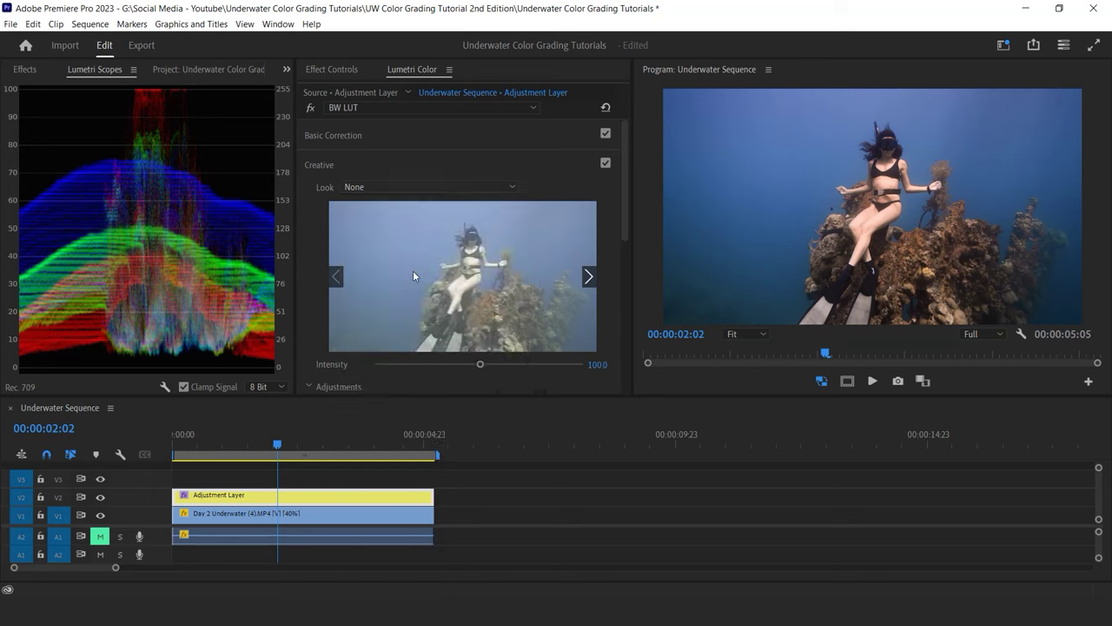
left_click(412, 270)
Step: Set the intensity of BW LUT's creative look to 17.9 and its Basic Correction exposure to -0.1
left_click_drag(625, 207, 625, 257)
left_click_drag(480, 266, 356, 273)
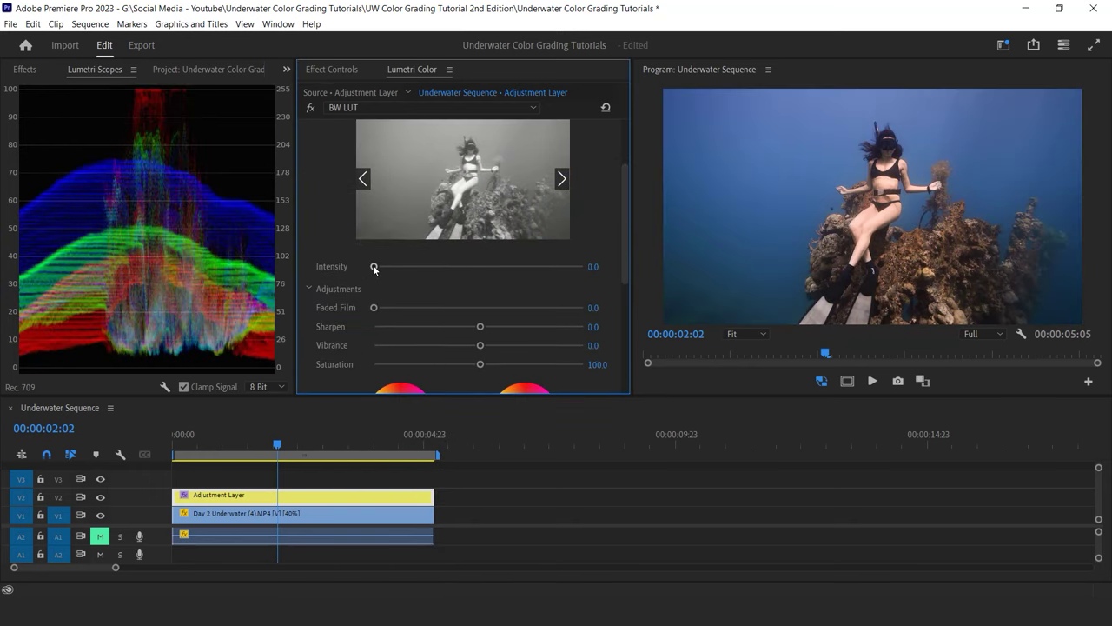
left_click_drag(626, 248, 626, 223)
left_click_drag(374, 319, 391, 323)
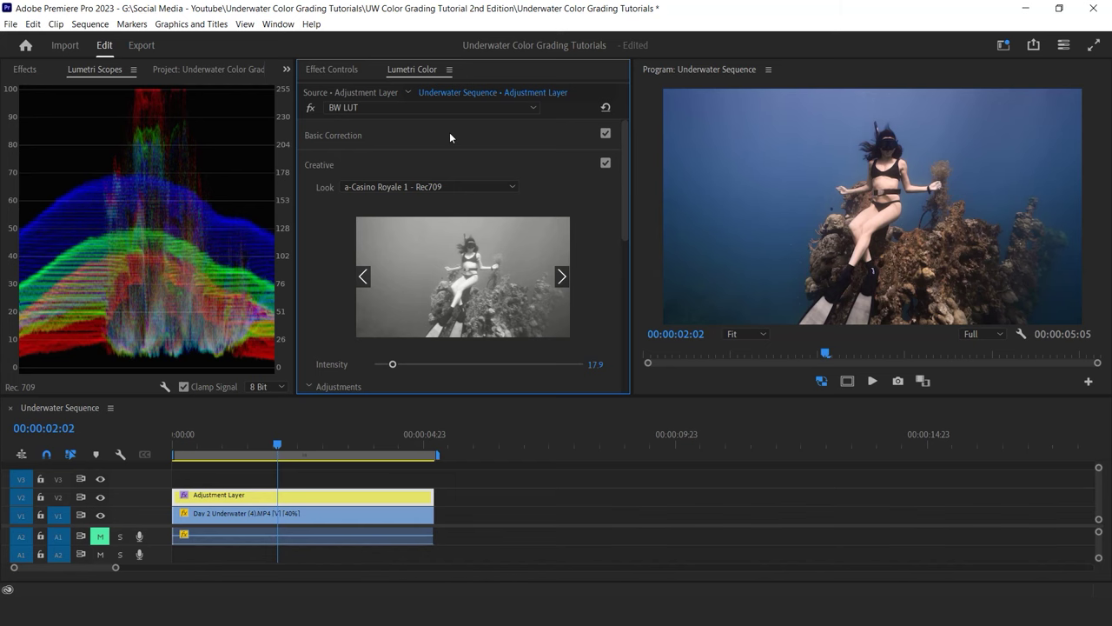
left_click(450, 132)
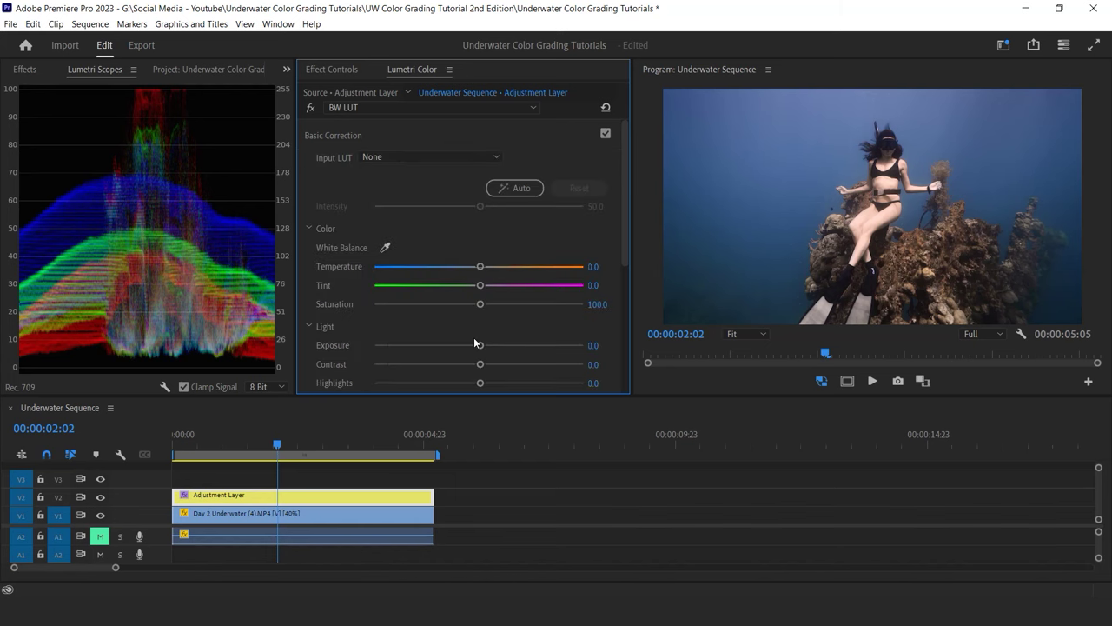
left_click_drag(482, 349, 476, 350)
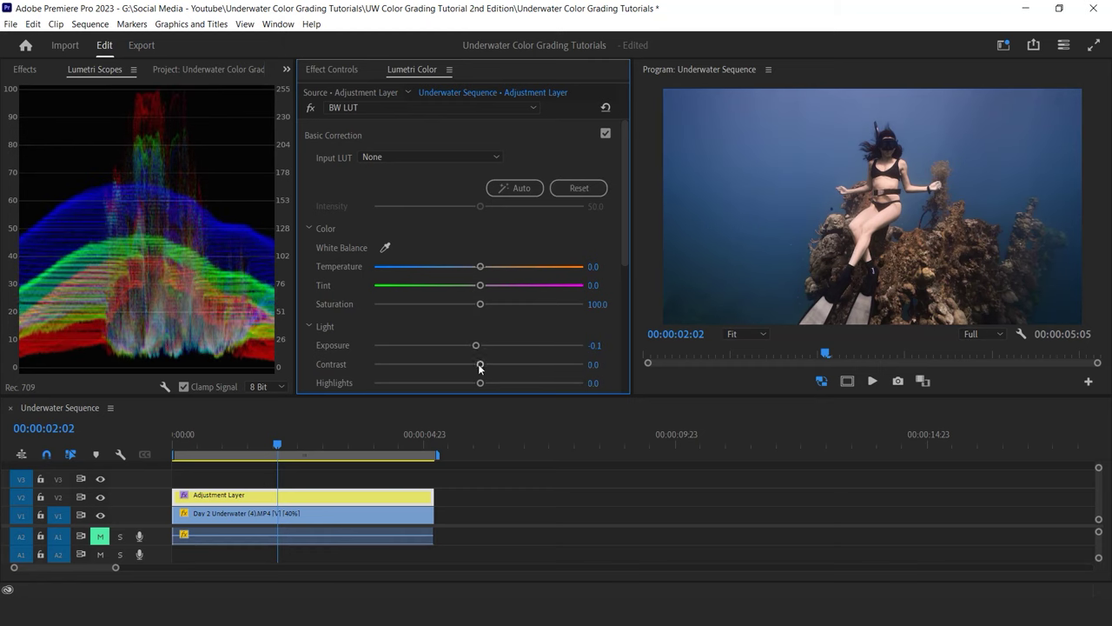
Step: Lower the Basic Correction highlights of the BW LUT effect to -22.8
scroll(470, 352, "down", 1)
left_click_drag(480, 355, 454, 356)
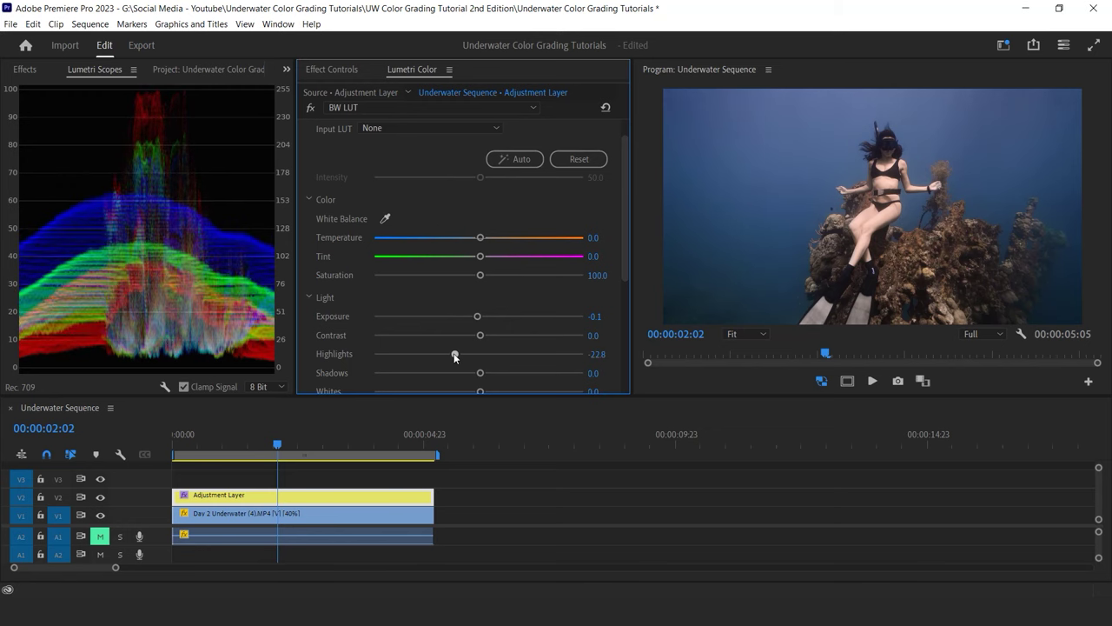
Step: In the FREEDIVER effect's HSL Secondary correction, shift the color wheel slightly toward orange-yellow and set the temperature to 41.4
left_click(446, 107)
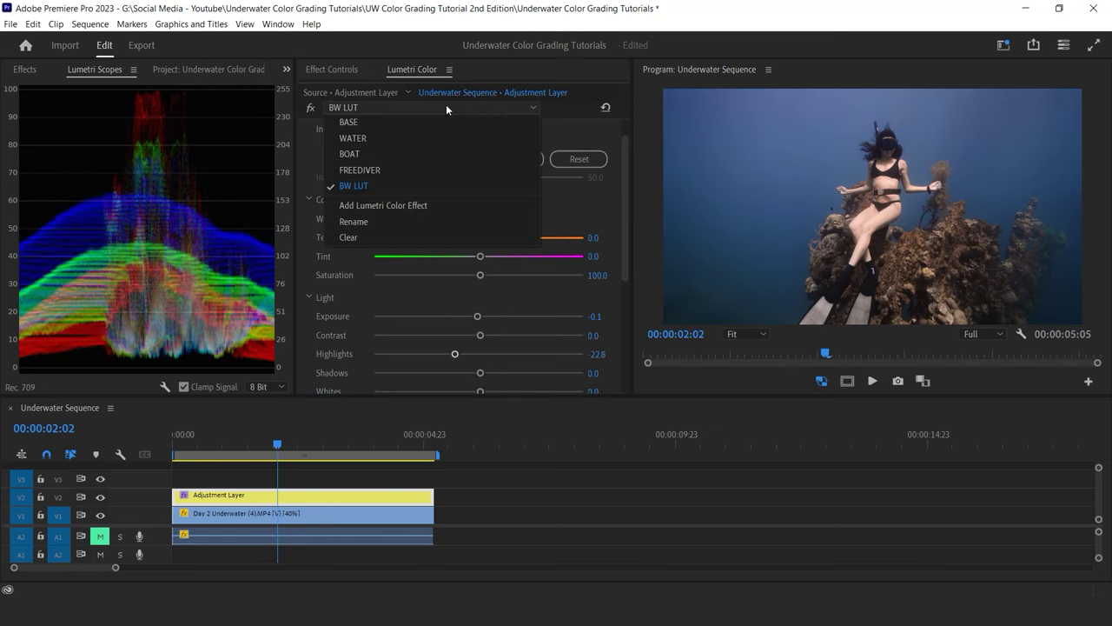
left_click(474, 170)
scroll(609, 243, "down", 5)
left_click(376, 317)
left_click_drag(626, 241, 624, 302)
left_click_drag(468, 223, 456, 207)
left_click_drag(511, 323, 523, 325)
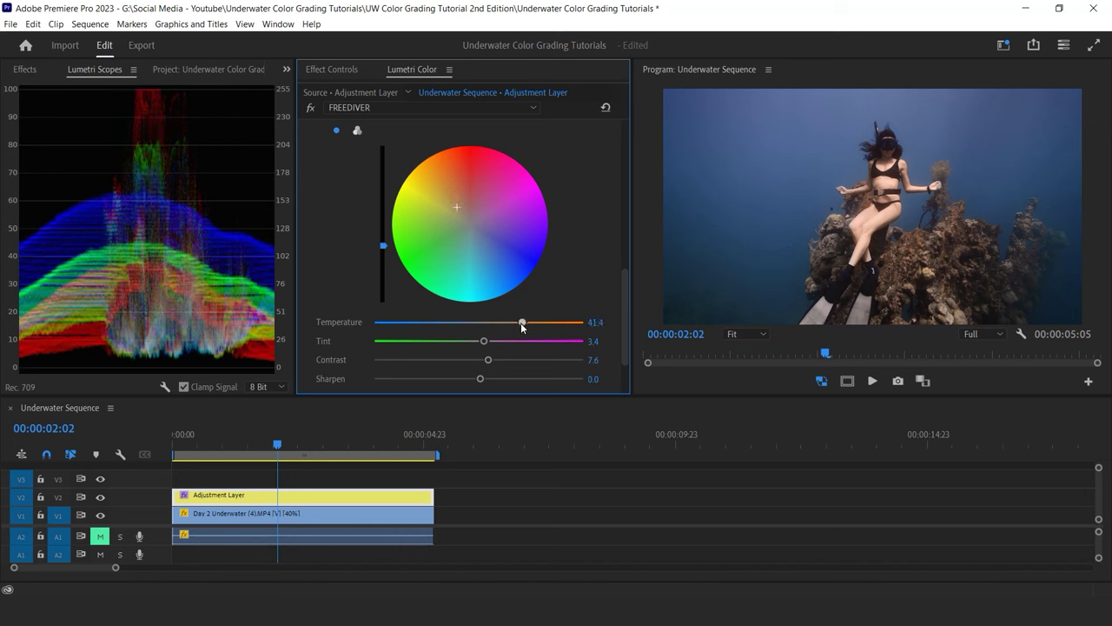
Step: Compare the frame at 00:00:03:00 with FREEDIVER's HSL Secondary turned off and on, leaving it enabled
left_click_drag(277, 443, 326, 450)
left_click_drag(625, 296, 631, 169)
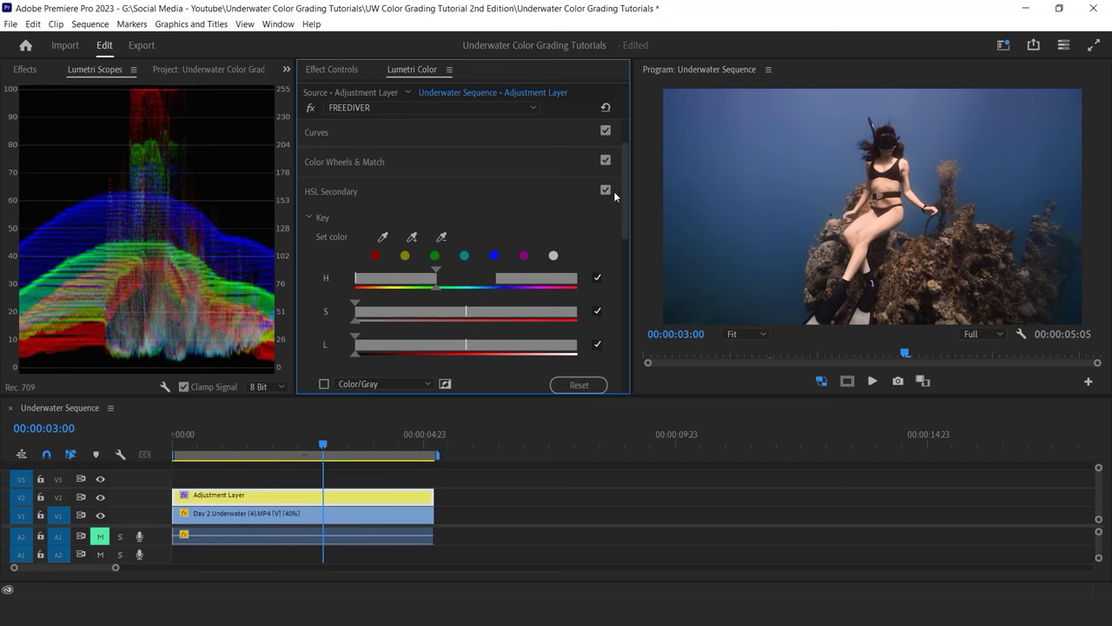
left_click(605, 190)
left_click(605, 190)
left_click(605, 191)
left_click(606, 191)
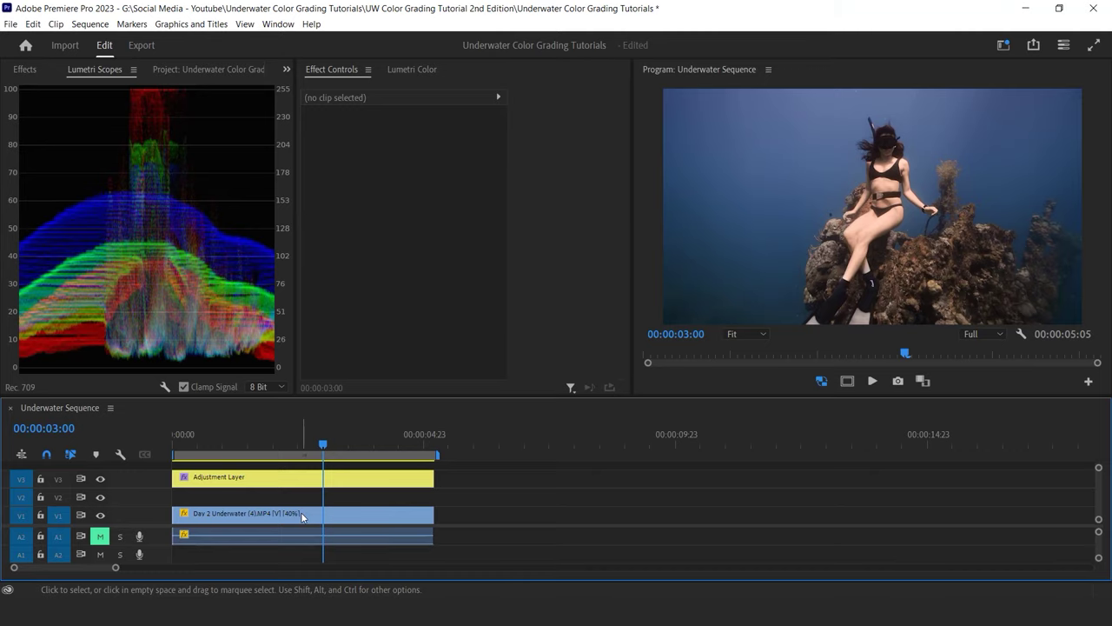
Step: Duplicate the underwater clip onto V2 below the adjustment layer and nest the copy as a sequence named Warp
left_click(302, 497)
right_click(302, 499)
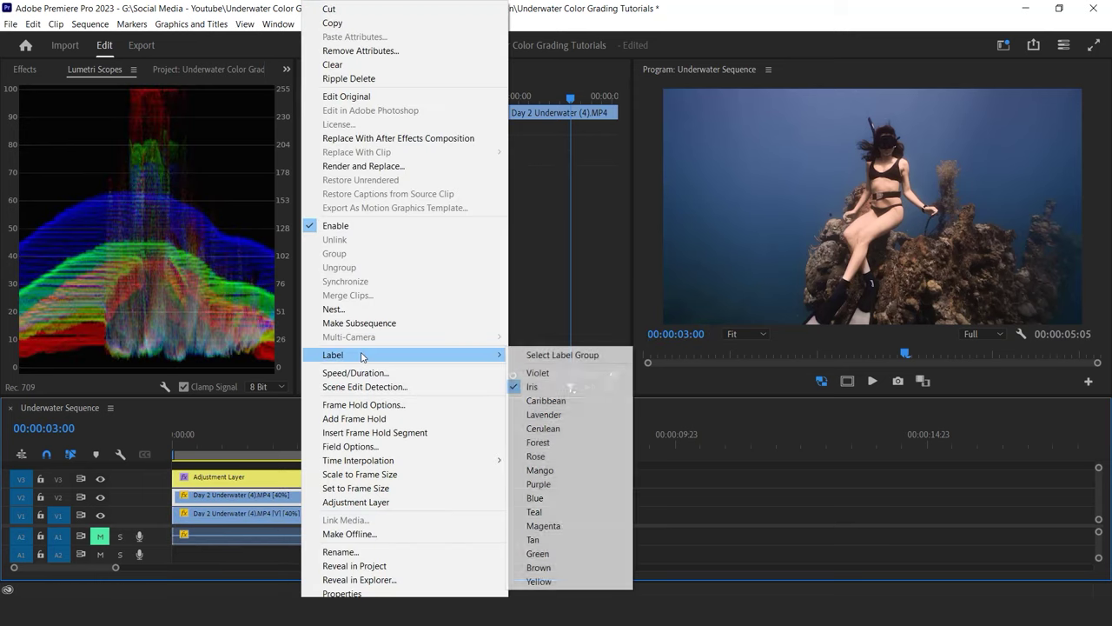
left_click(332, 310)
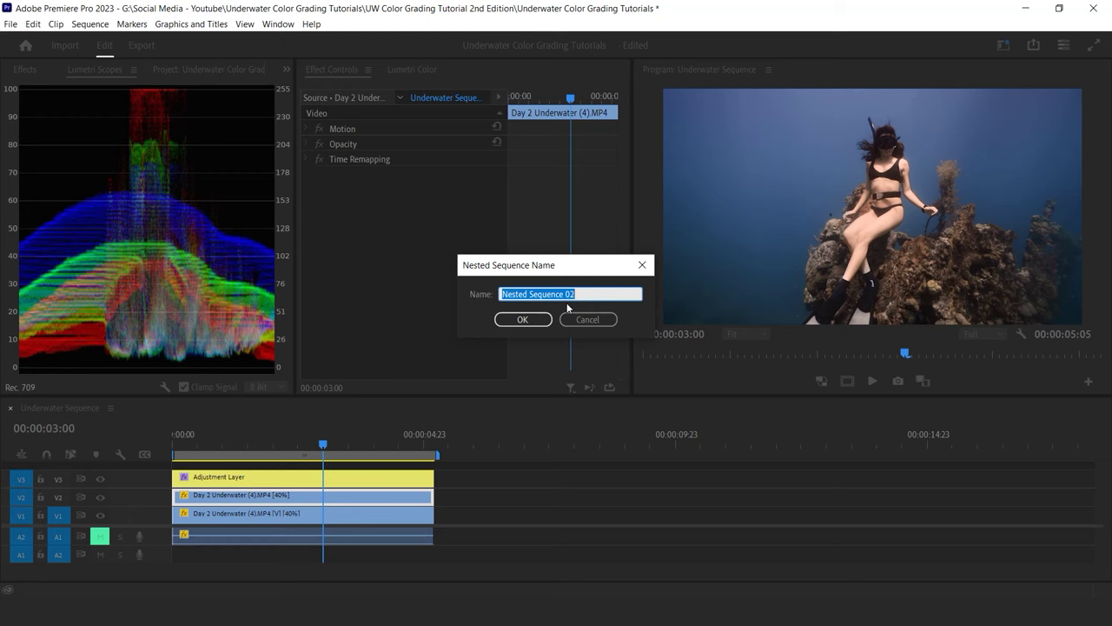
type("Warp")
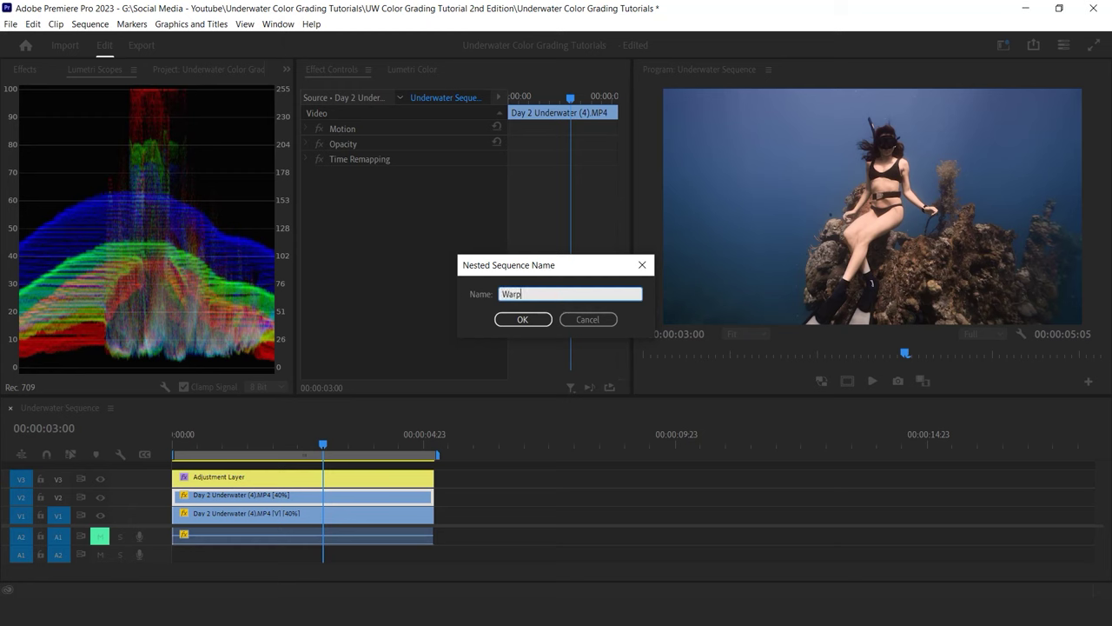
left_click(524, 319)
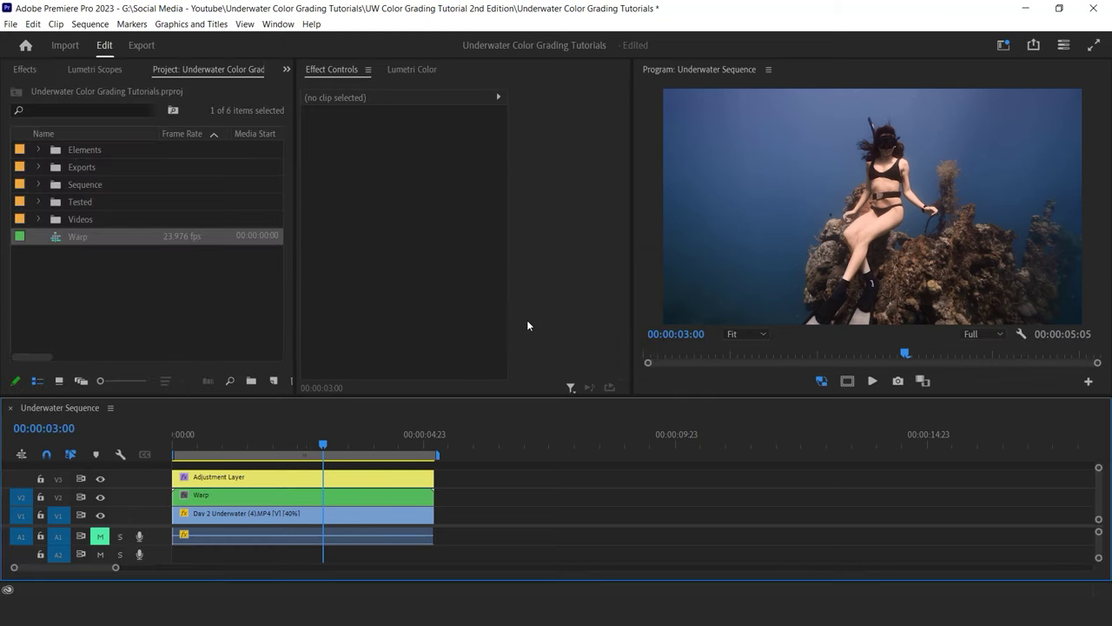
Step: Open the effects library for the nested Warp clip on V2
left_click(24, 69)
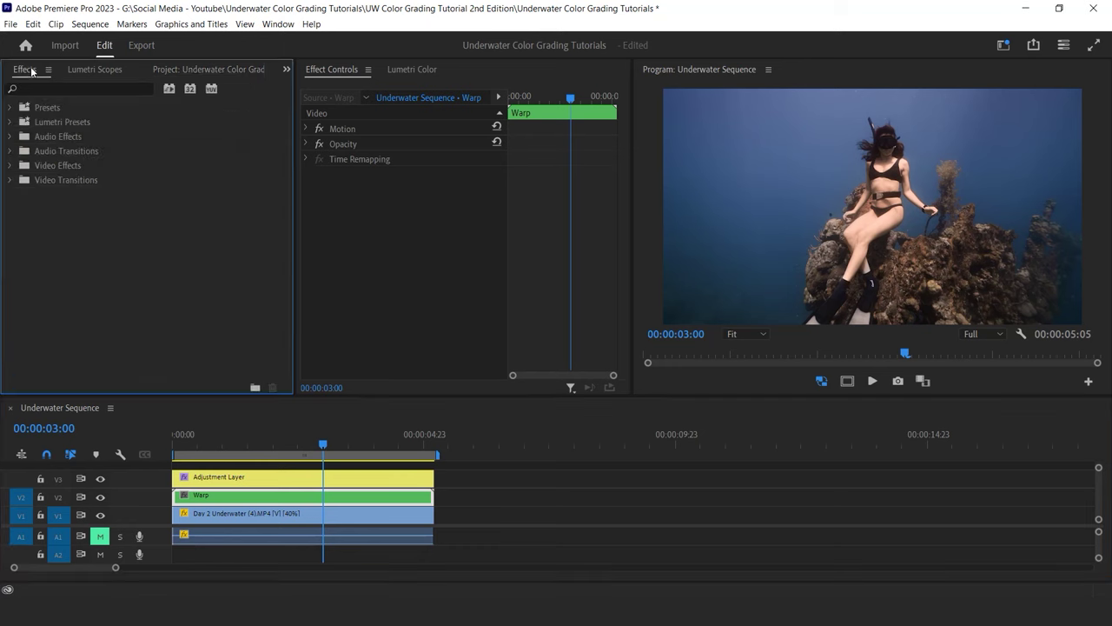